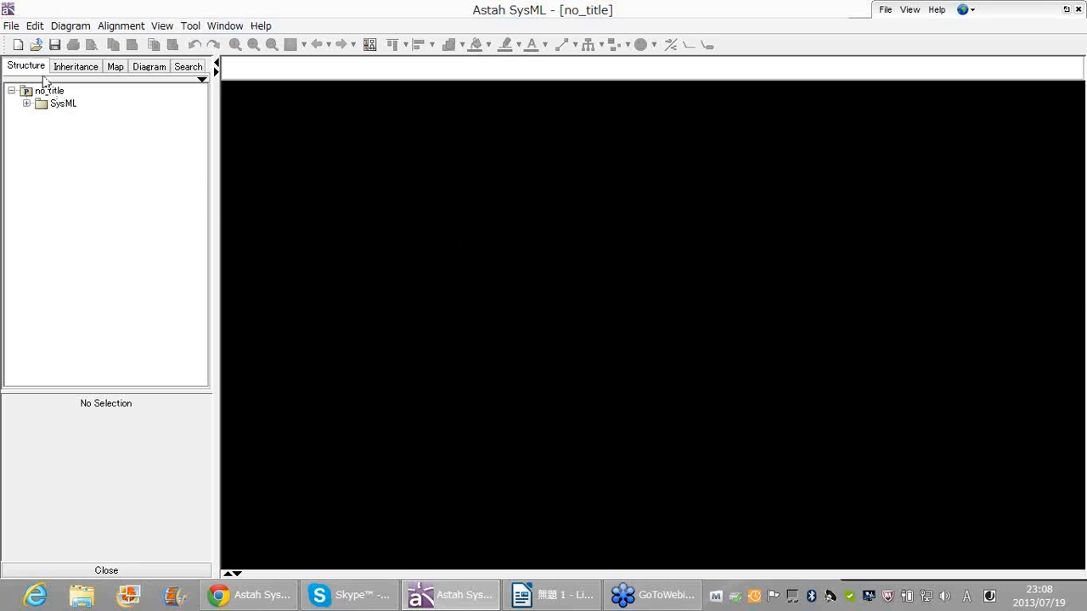
# Step: Create a new requirement diagram and slightly narrow the structure pane to give the diagram more room
pyautogui.click(65, 30)
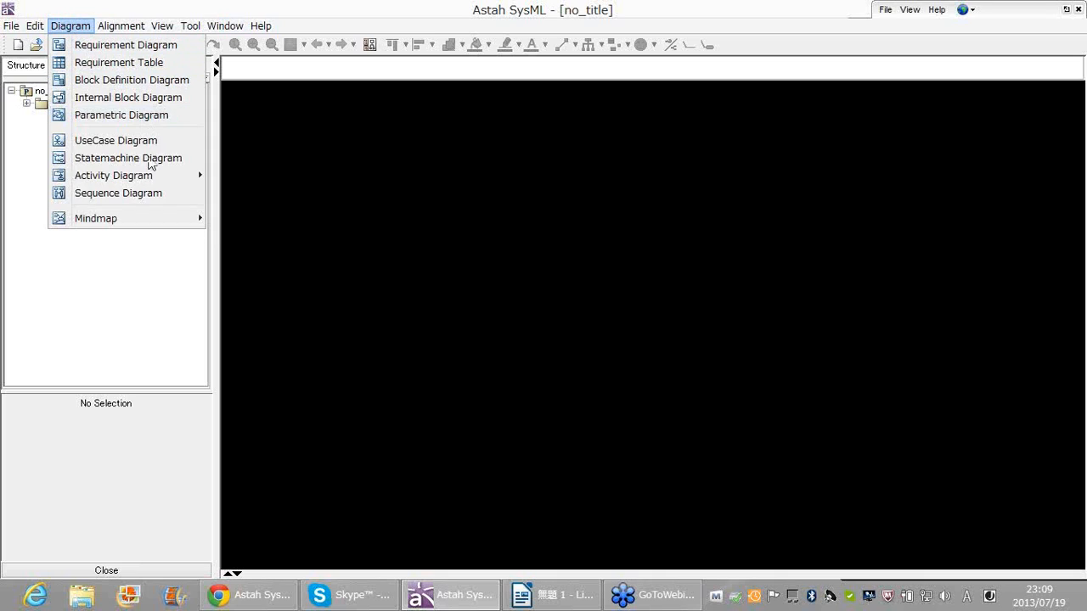
pyautogui.click(91, 45)
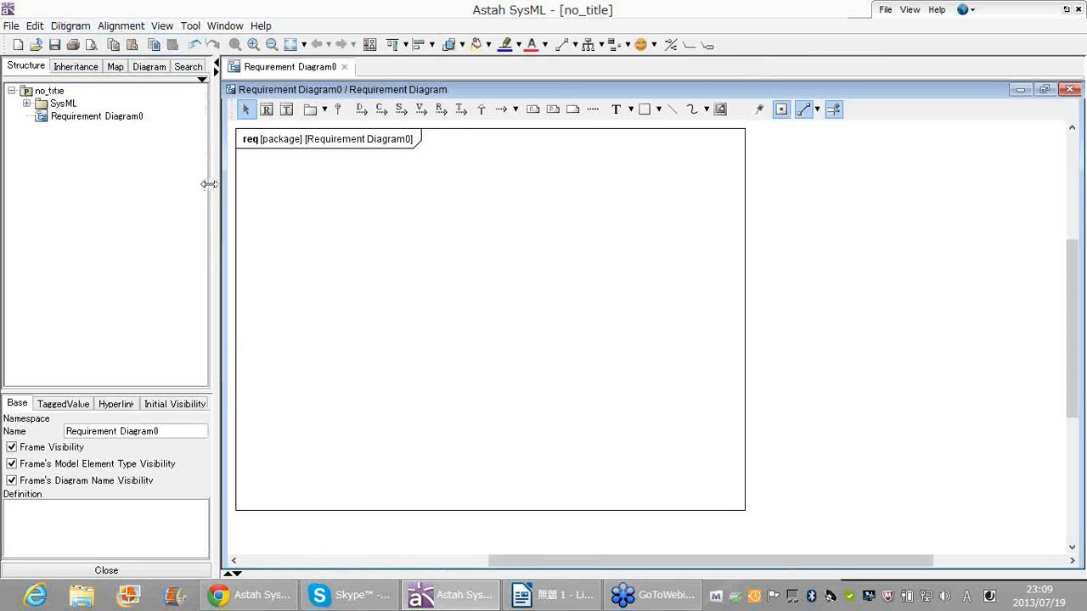
pyautogui.moveTo(211, 183); pyautogui.dragTo(195, 186)
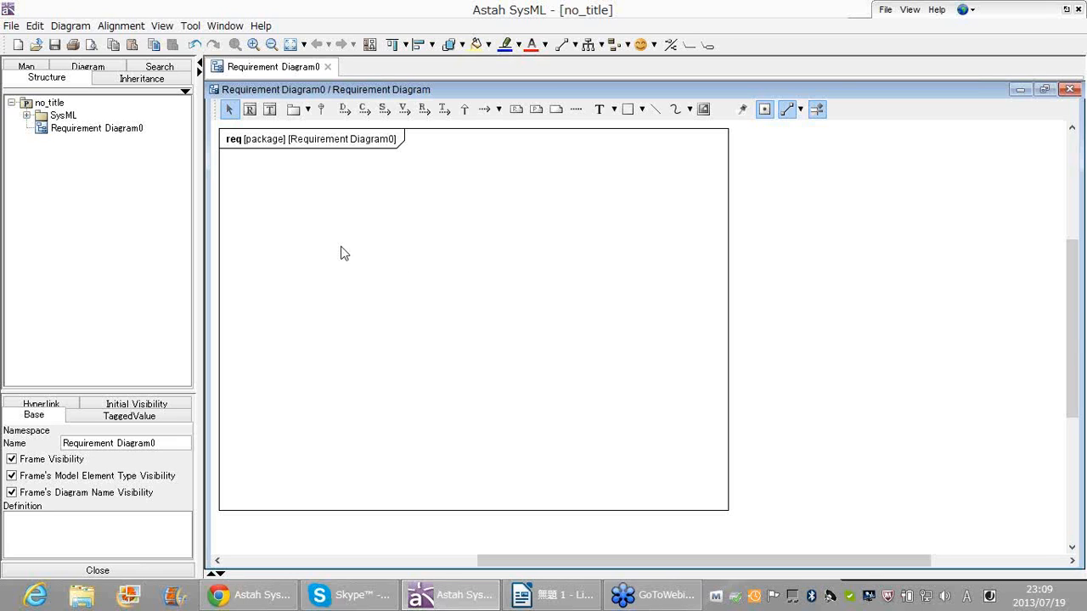
# Step: Add a requirement near the middle of the diagram frame and name it Acceleration
pyautogui.click(249, 109)
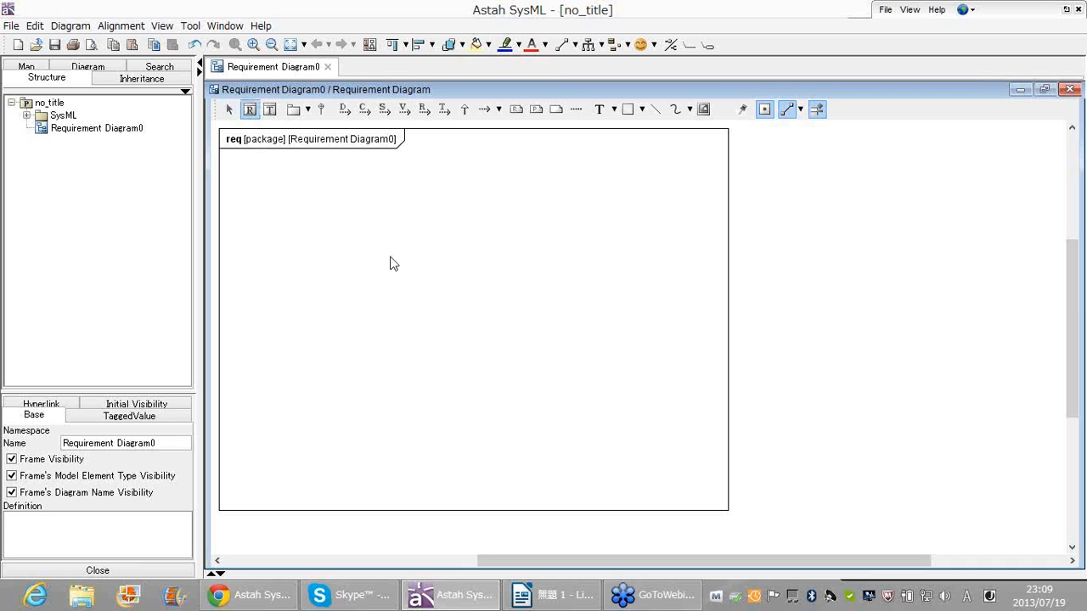
pyautogui.click(390, 259)
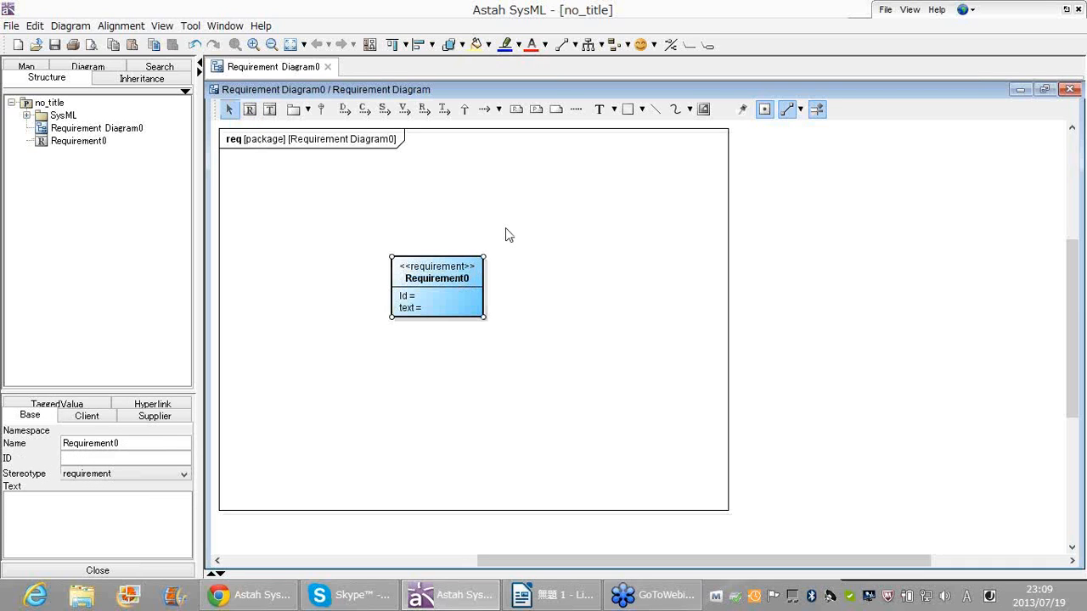
pyautogui.click(505, 228)
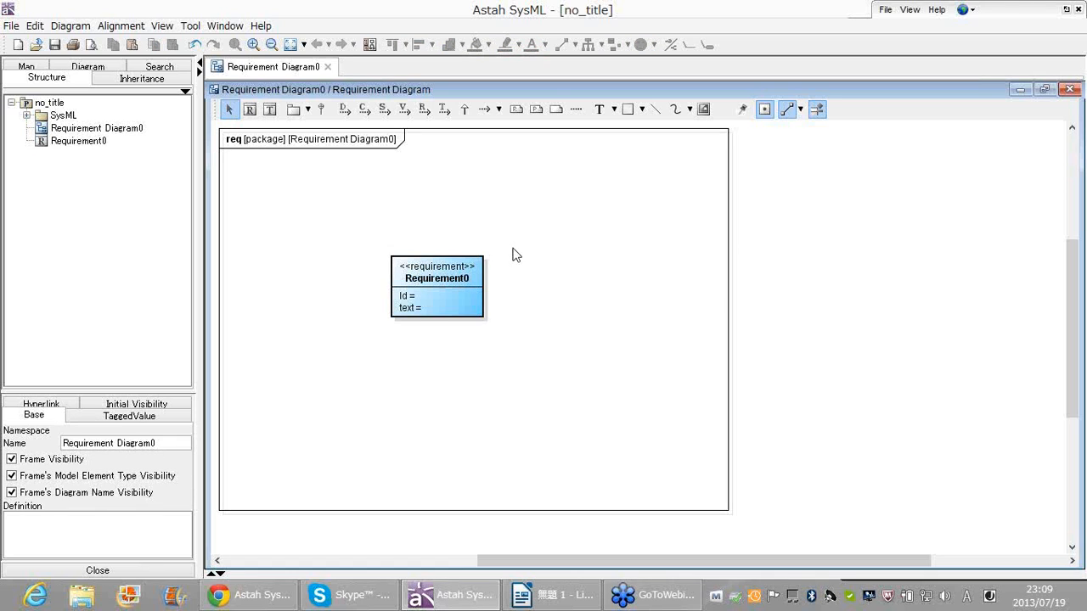
pyautogui.click(457, 282)
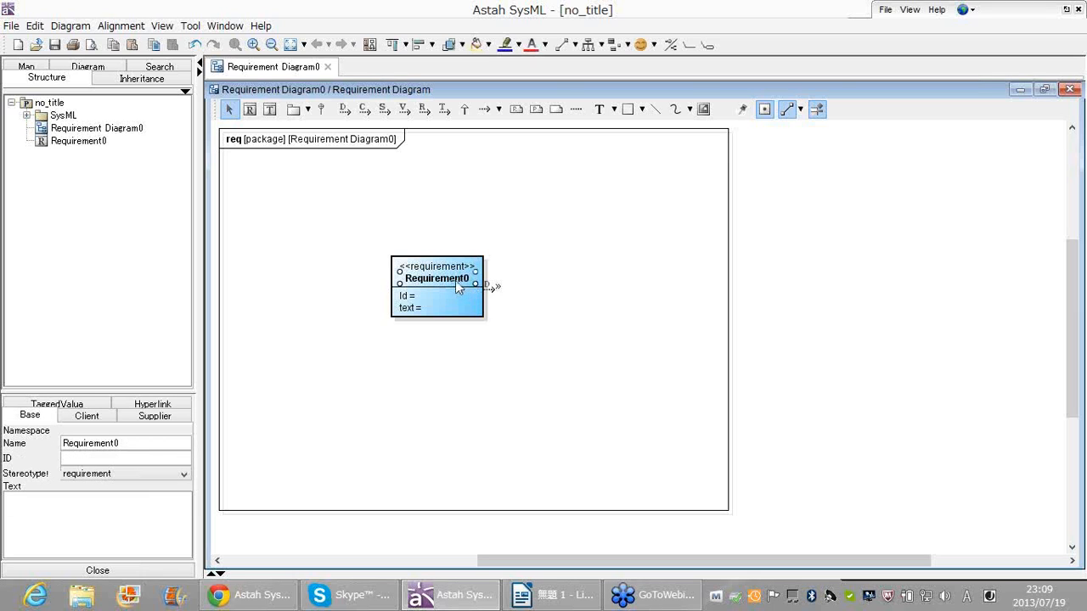
pyautogui.click(455, 280)
pyautogui.write('A')
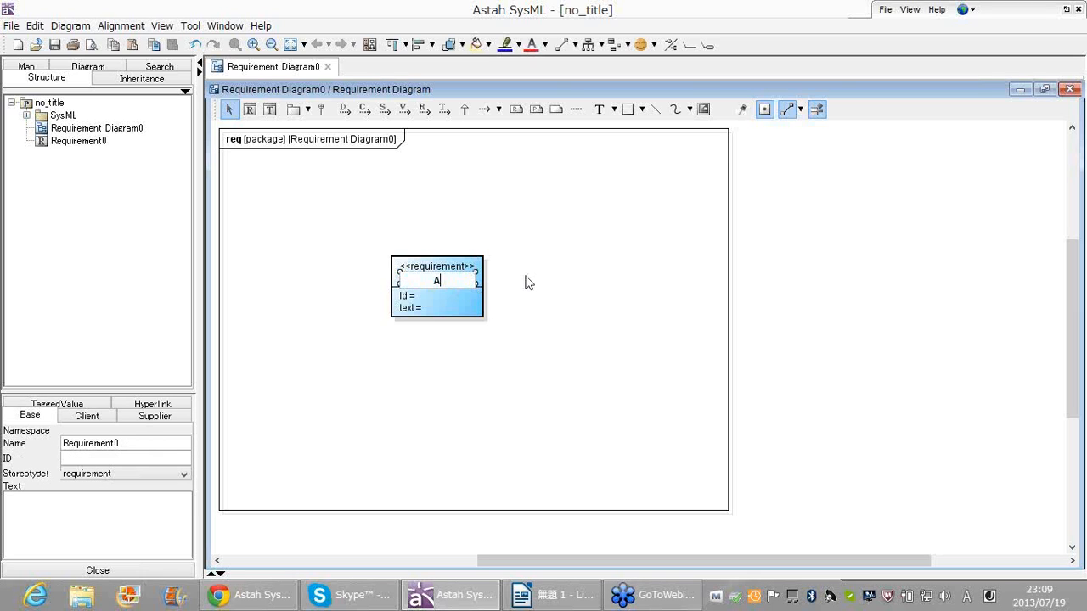
pyautogui.write('cceleration')
pyautogui.press('Return')
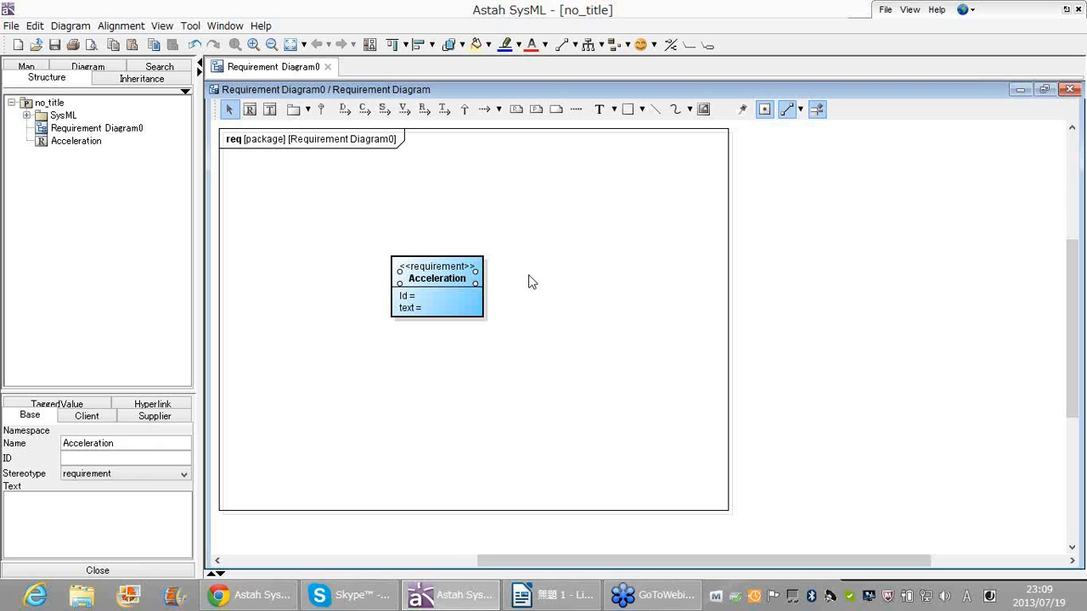
# Step: Move the Acceleration requirement up and slightly right, and make the property pane taller
pyautogui.click(505, 327)
pyautogui.moveTo(451, 303); pyautogui.dragTo(466, 280)
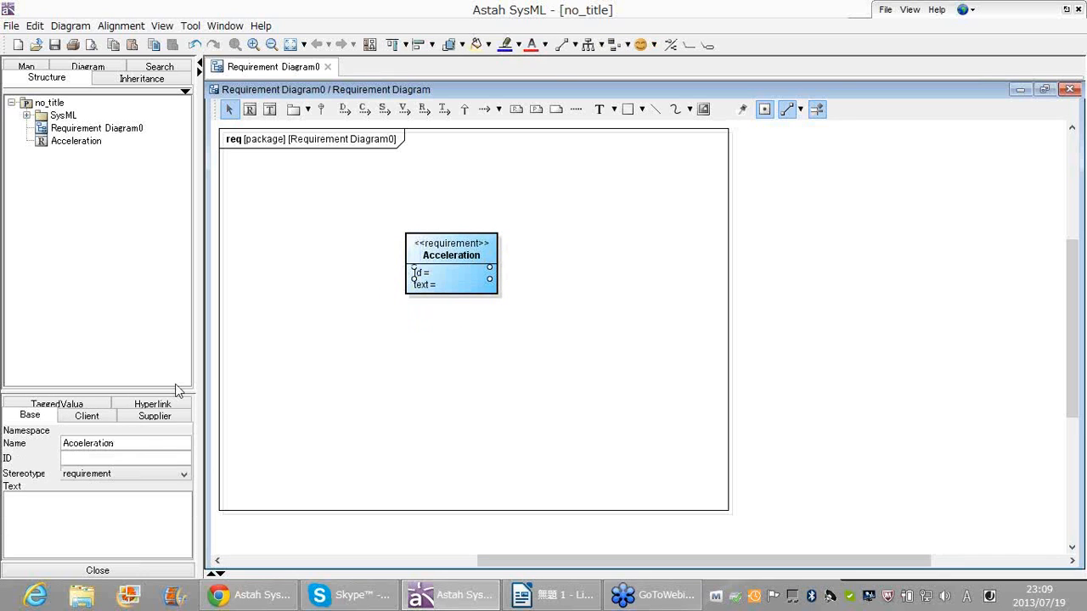
pyautogui.moveTo(176, 387); pyautogui.dragTo(175, 316)
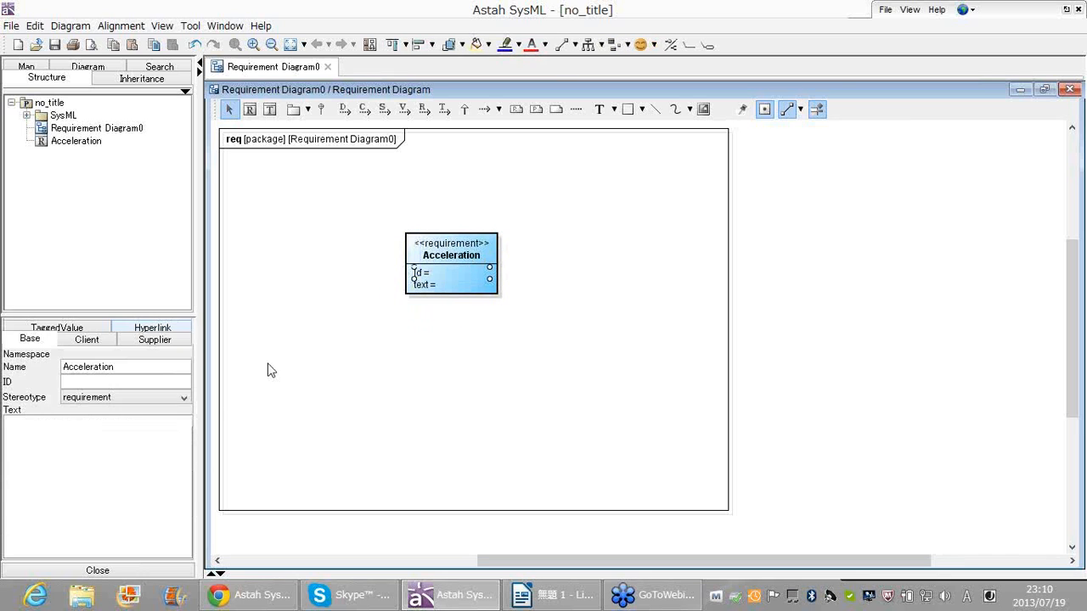
pyautogui.click(448, 346)
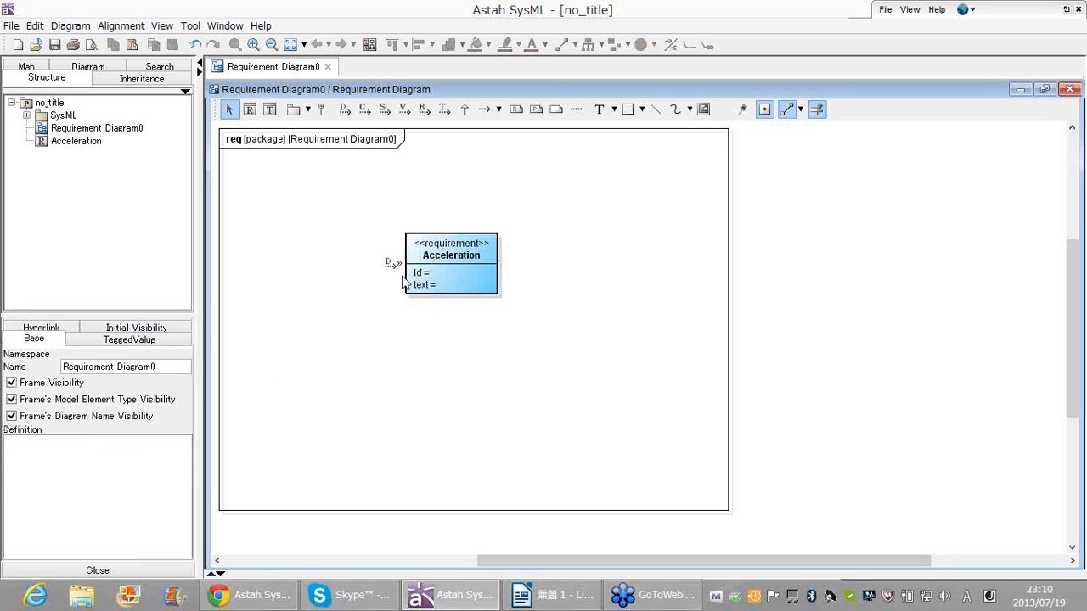
pyautogui.moveTo(430, 255); pyautogui.dragTo(433, 237)
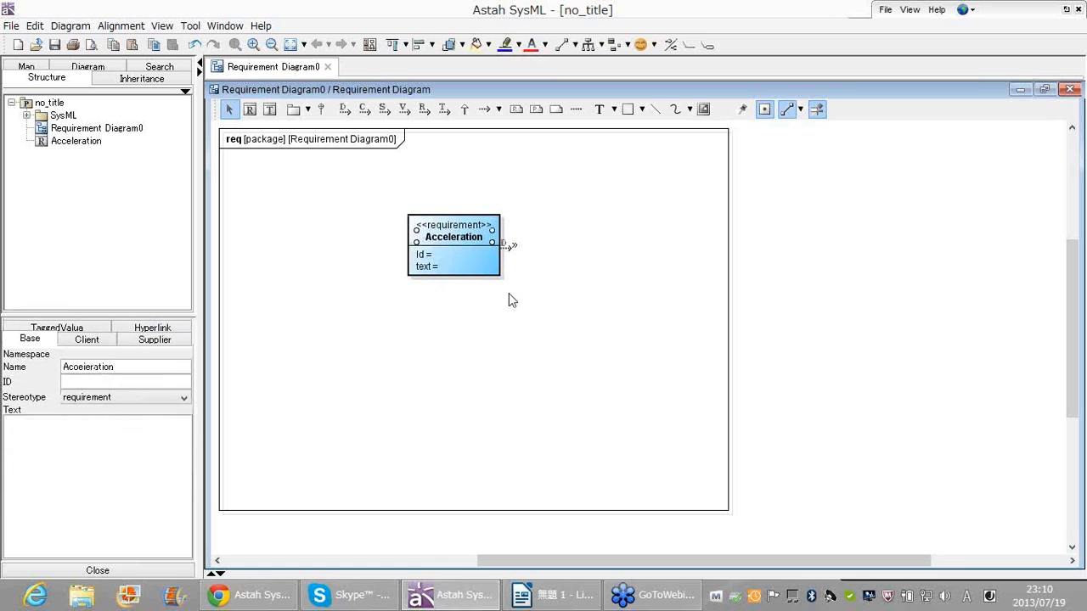
pyautogui.moveTo(499, 289)
# Step: Rename the Acceleration requirement as ddd and undo the renaming
pyautogui.doubleClick(450, 237)
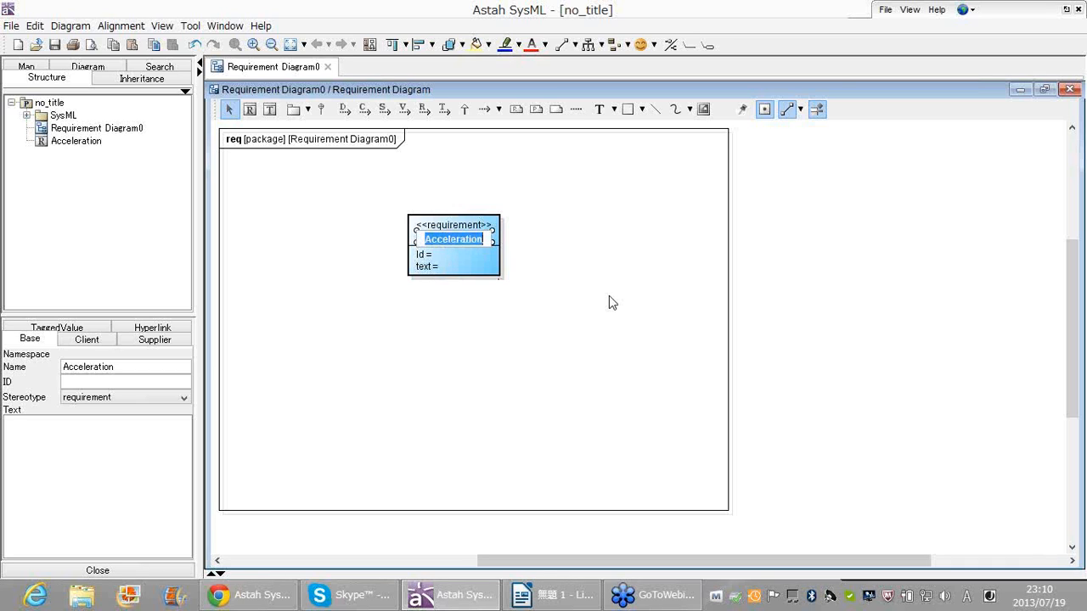
pyautogui.write('ddd')
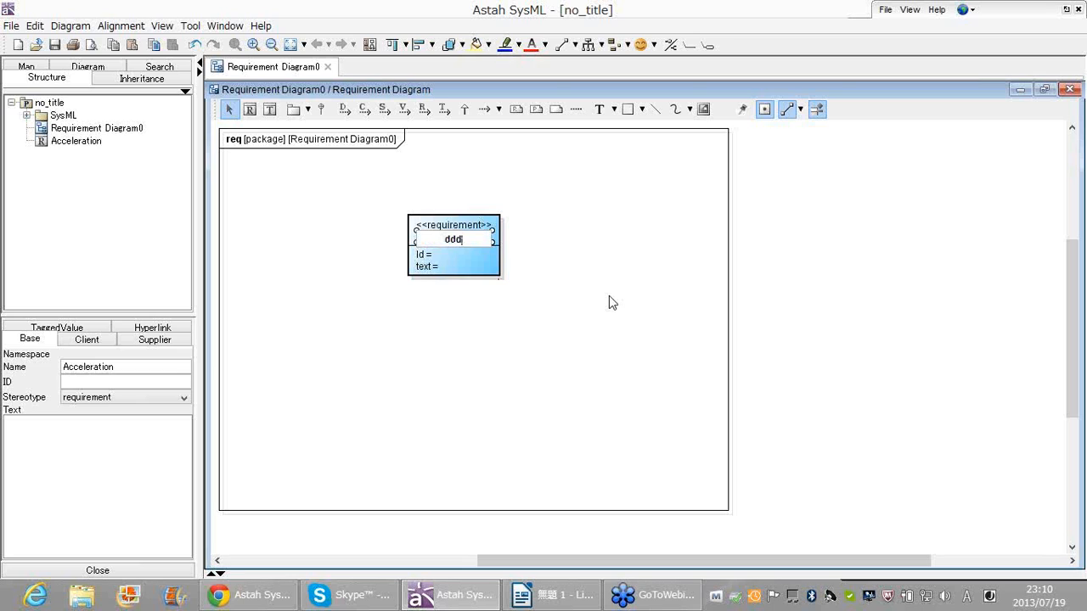
pyautogui.press('Return')
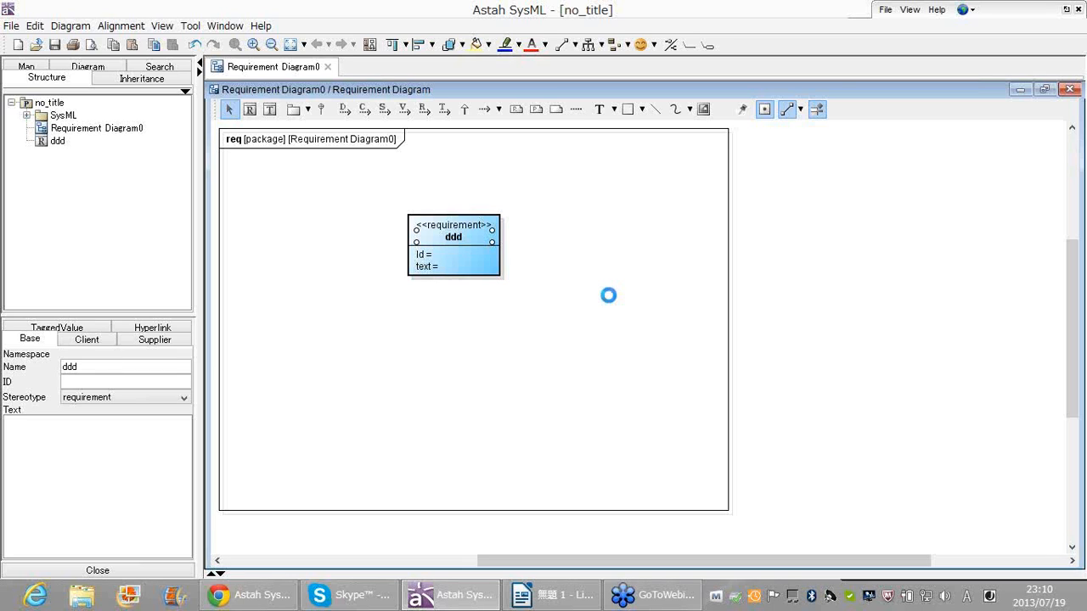
pyautogui.hotkey('ctrl', 'z')
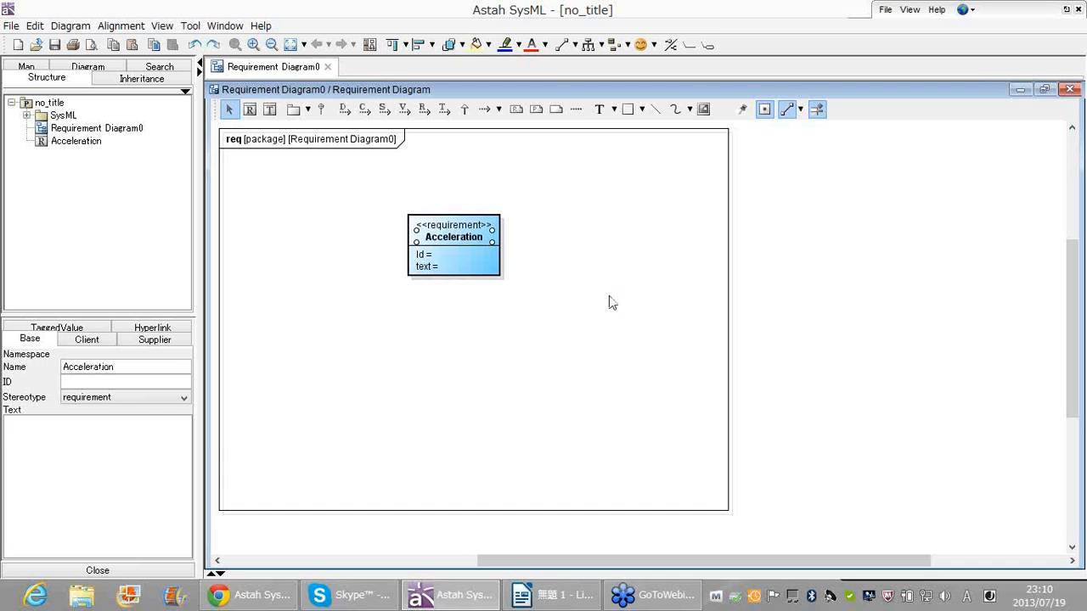
pyautogui.click(610, 304)
# Step: Set the Acceleration requirement's Id to 001 directly on the diagram
pyautogui.moveTo(474, 270)
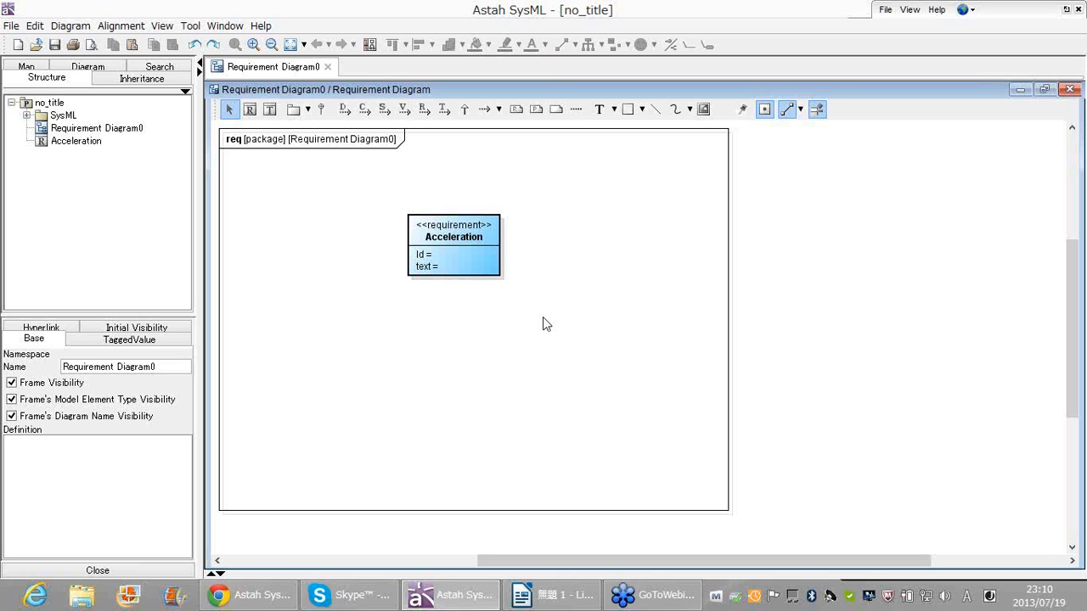
pyautogui.doubleClick(457, 265)
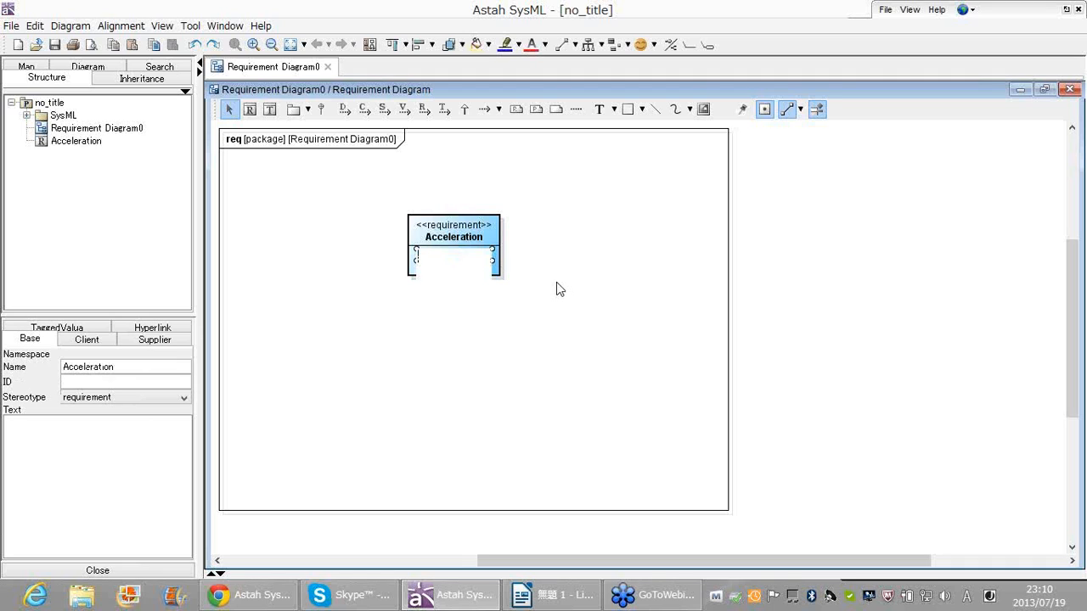
pyautogui.write('001')
pyautogui.press('Return')
pyautogui.click(556, 290)
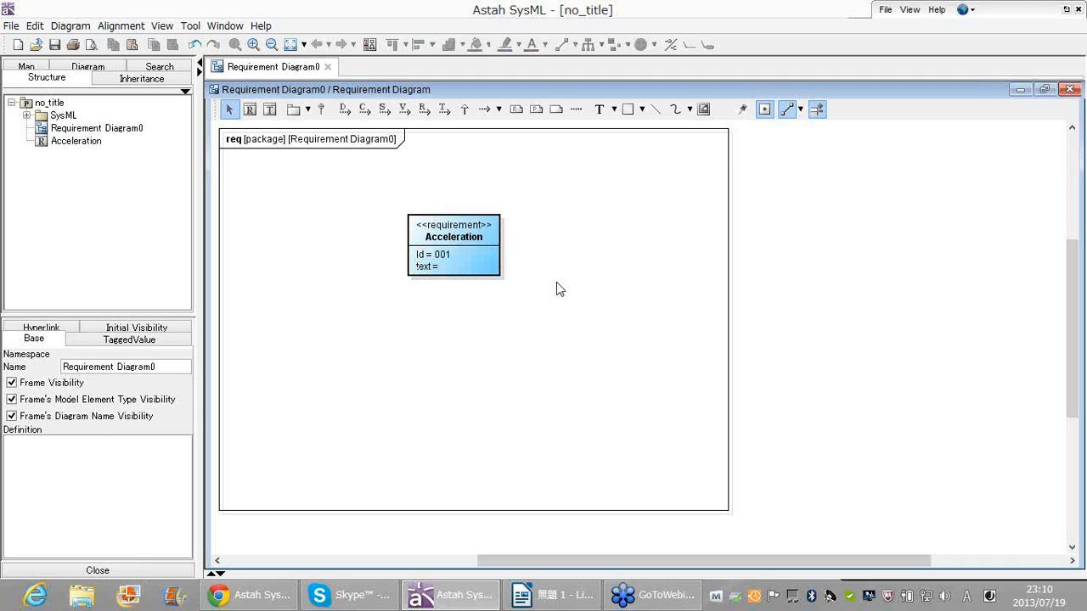
# Step: Enlarge the property pane further and enter "Acceleration description" as the Acceleration requirement's text
pyautogui.moveTo(498, 287)
pyautogui.click(483, 273)
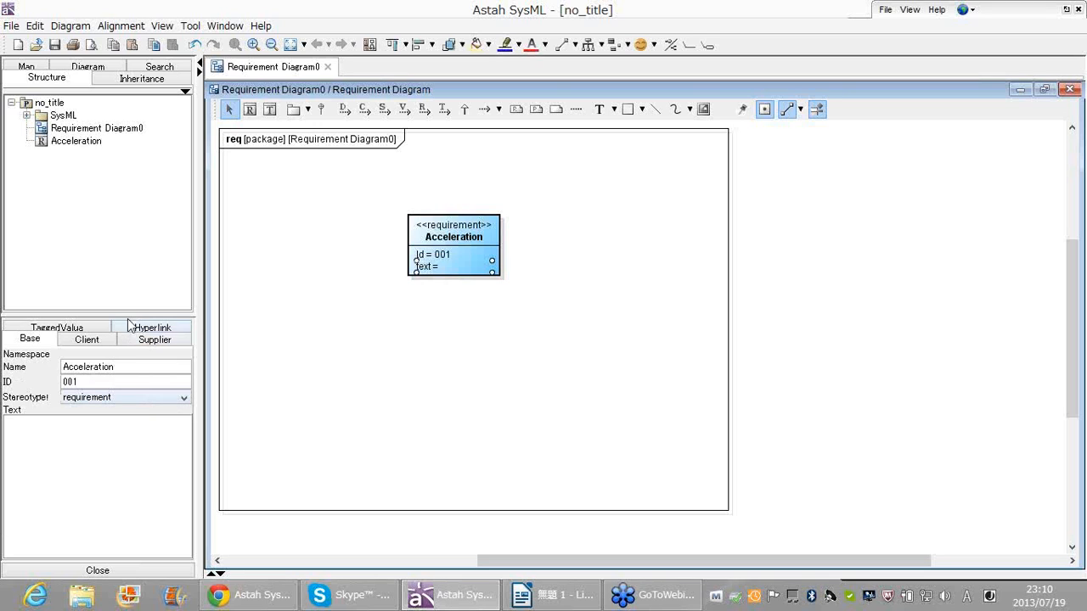
pyautogui.moveTo(133, 312); pyautogui.dragTo(133, 265)
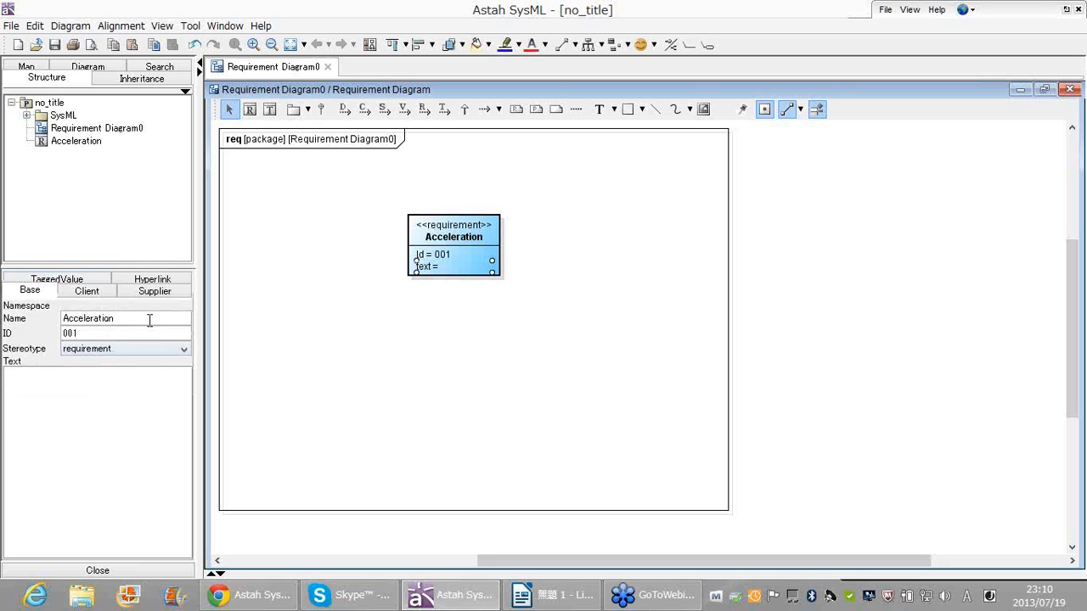
pyautogui.click(83, 411)
pyautogui.write('Accele')
pyautogui.write('ra')
pyautogui.write('tio')
pyautogui.write('n d')
pyautogui.write('e')
pyautogui.write('scription')
pyautogui.click(324, 400)
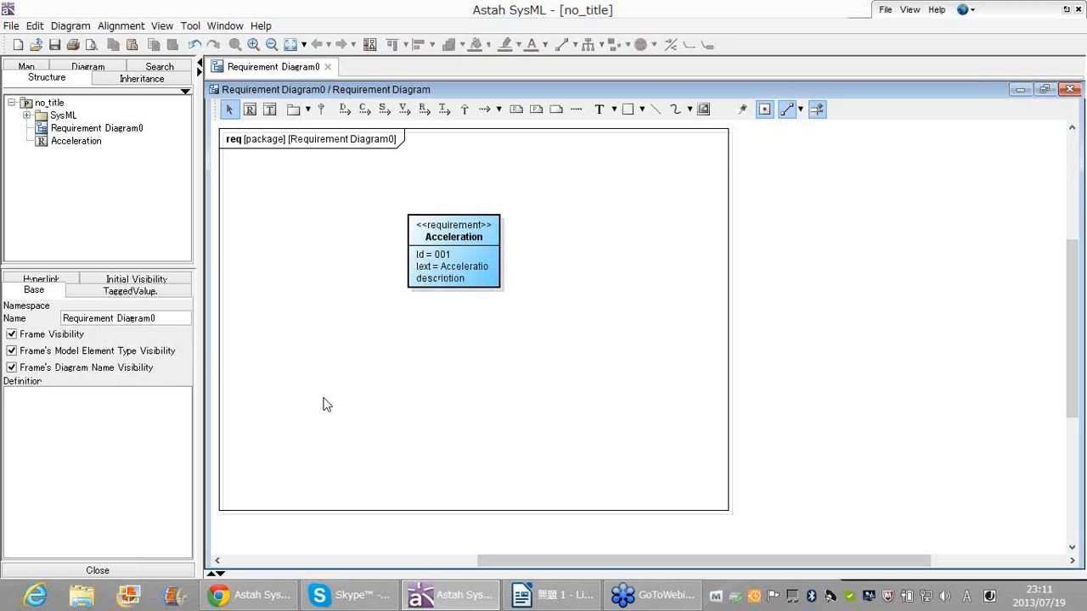
# Step: Move the Acceleration requirement closer to the frame's upper edge and add a second requirement below it
pyautogui.moveTo(499, 287); pyautogui.dragTo(504, 237)
pyautogui.click(588, 311)
pyautogui.click(546, 369)
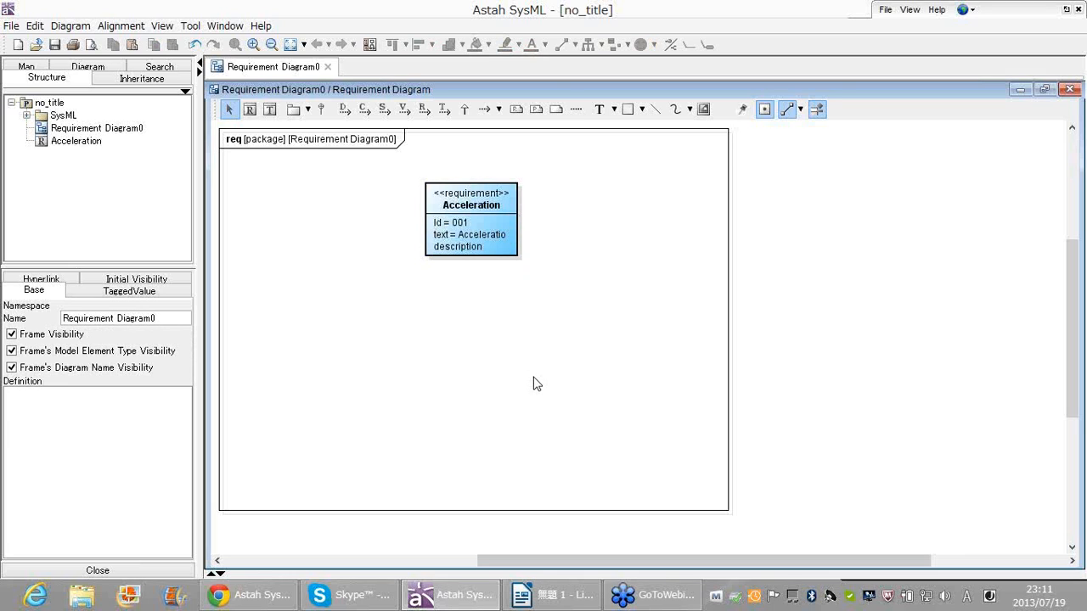
pyautogui.moveTo(511, 366); pyautogui.dragTo(526, 376)
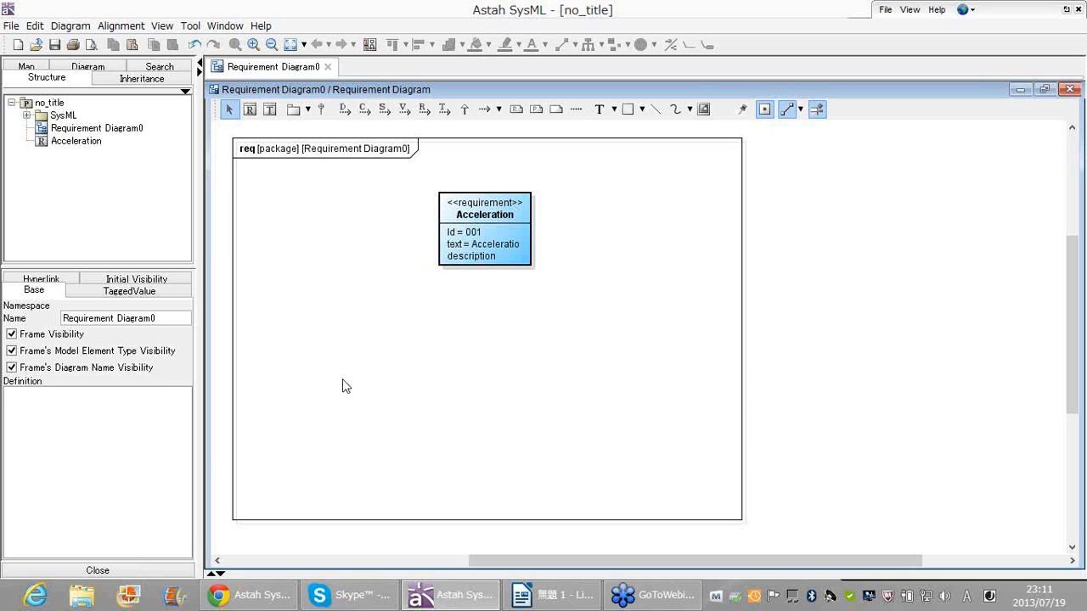
pyautogui.click(405, 362)
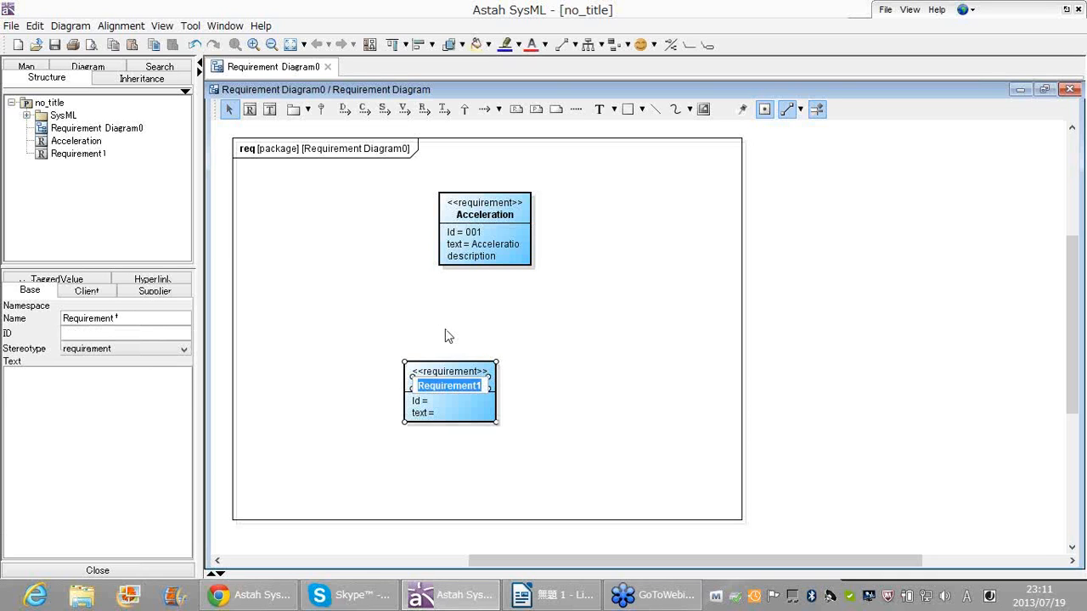
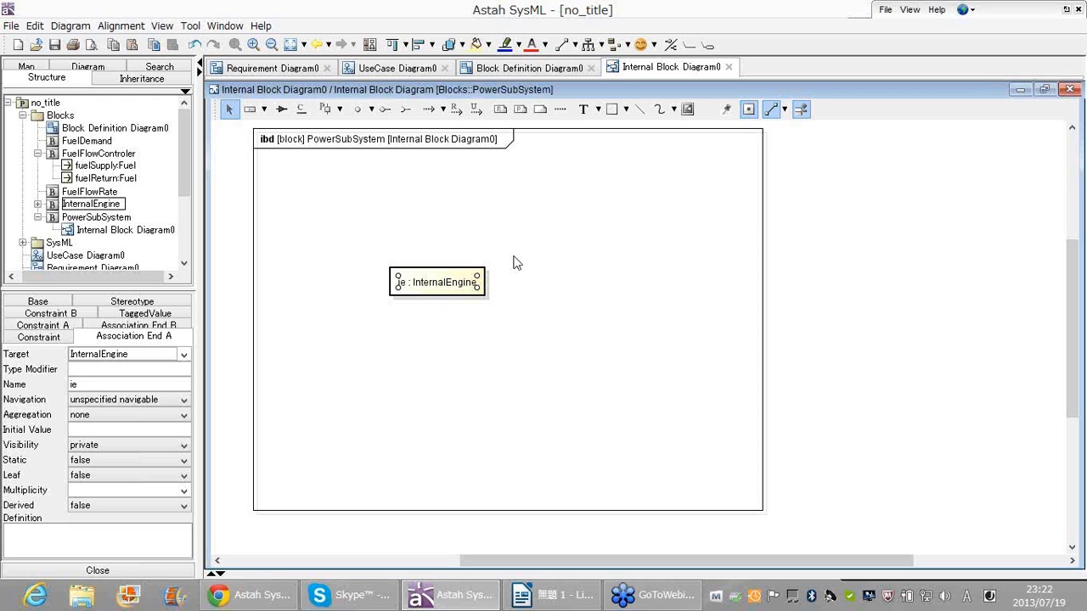
# Step: Move the ie : InternalEngine part to the right side of the PowerSubSystem internal block diagram
pyautogui.click(552, 219)
pyautogui.moveTo(442, 285); pyautogui.dragTo(584, 274)
pyautogui.click(499, 206)
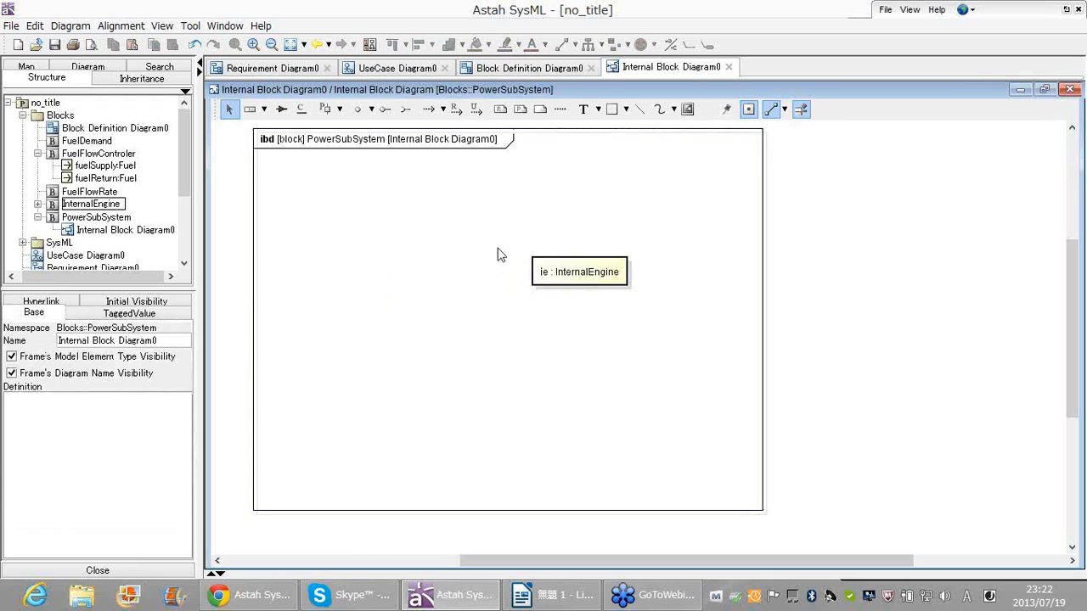
# Step: Add a new part to the left of the InternalEngine part and shift it slightly down
pyautogui.click(251, 111)
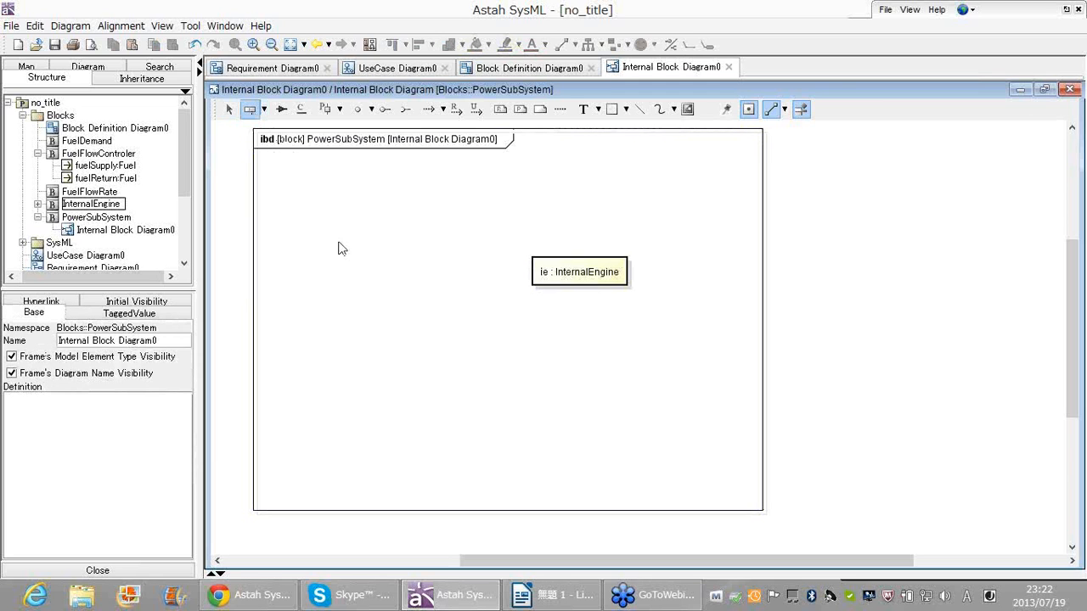
pyautogui.click(365, 294)
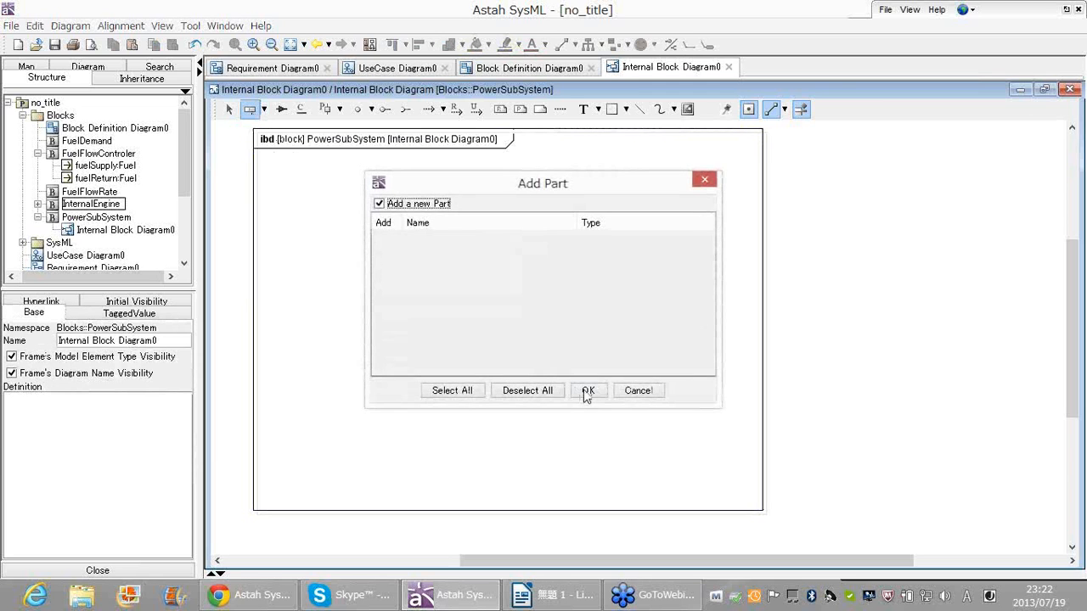
pyautogui.click(585, 389)
pyautogui.moveTo(393, 264); pyautogui.dragTo(393, 285)
# Step: Name the new part F and set its type to FuelTank, creating FuelTank as a new block
pyautogui.doubleClick(370, 290)
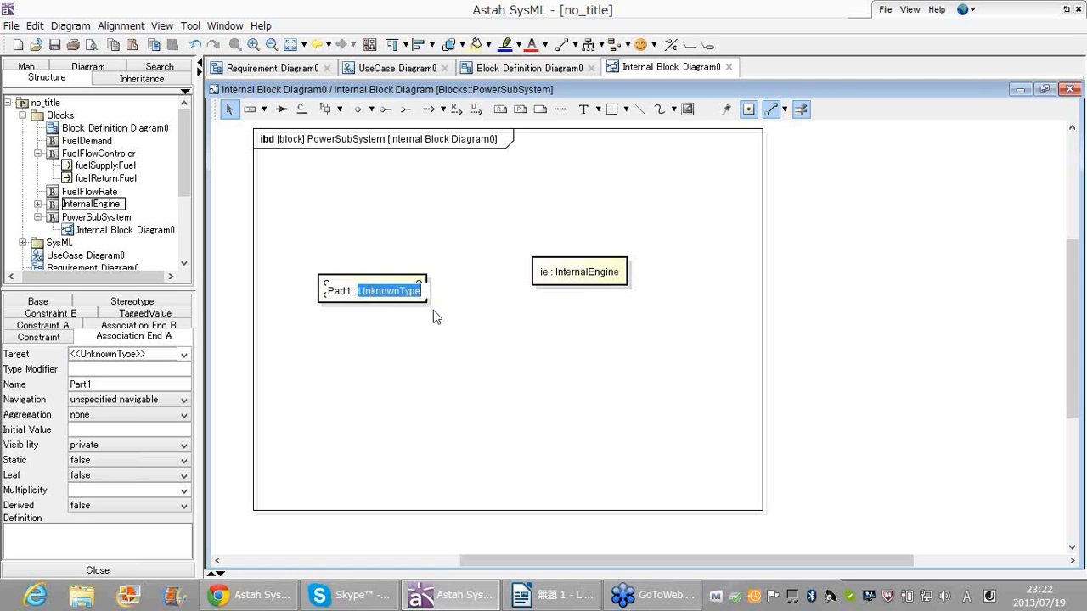
pyautogui.hotkey('ctrl', 'a')
pyautogui.write('F')
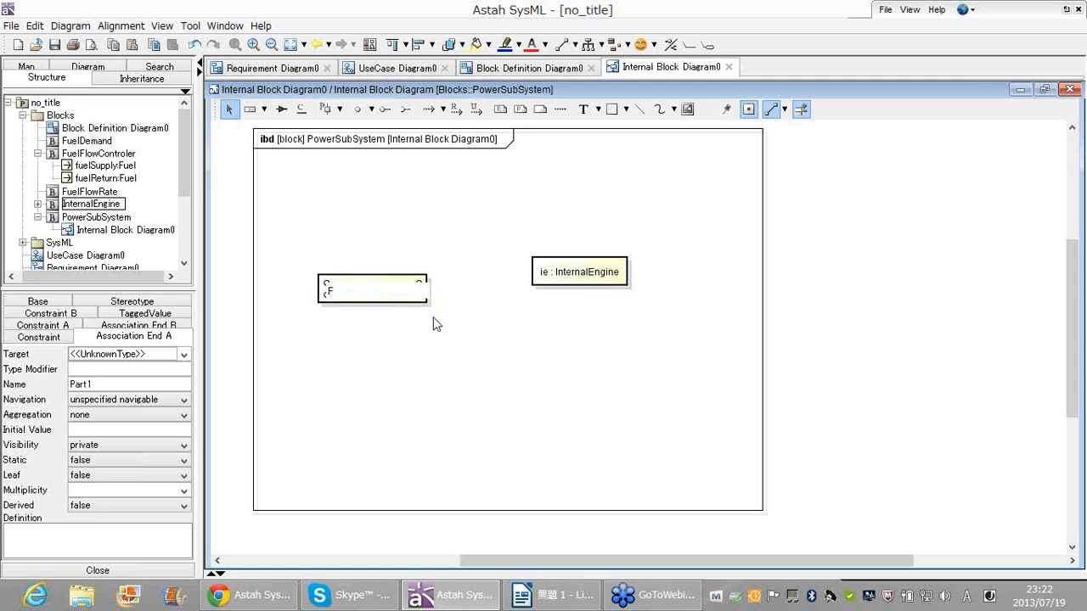
pyautogui.click(434, 324)
pyautogui.doubleClick(379, 295)
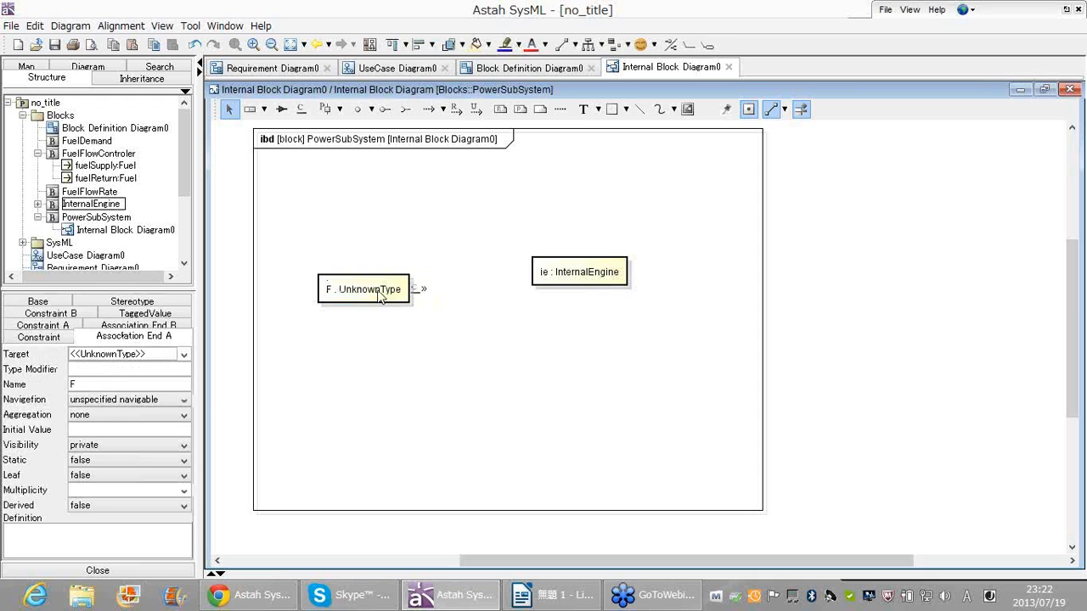
pyautogui.moveTo(340, 291); pyautogui.dragTo(409, 292)
pyautogui.write('FuelTank')
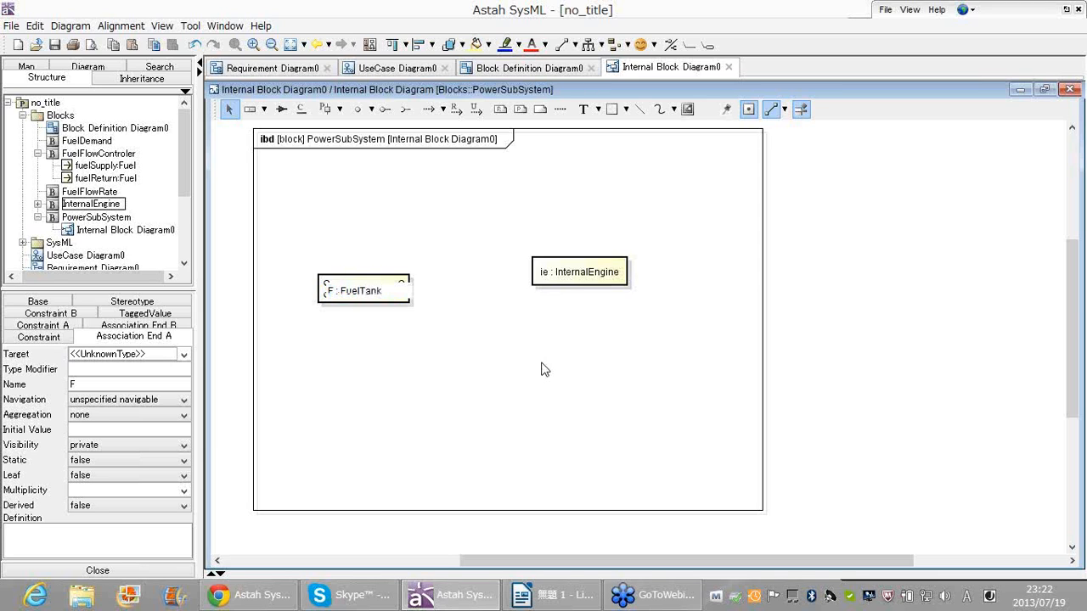
pyautogui.click(544, 369)
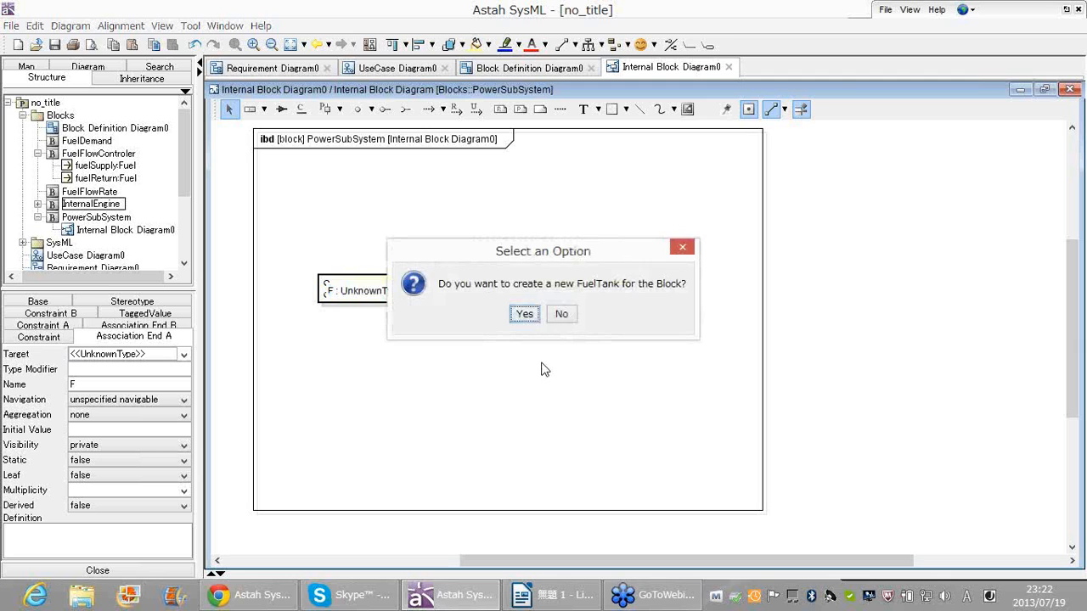
pyautogui.click(525, 315)
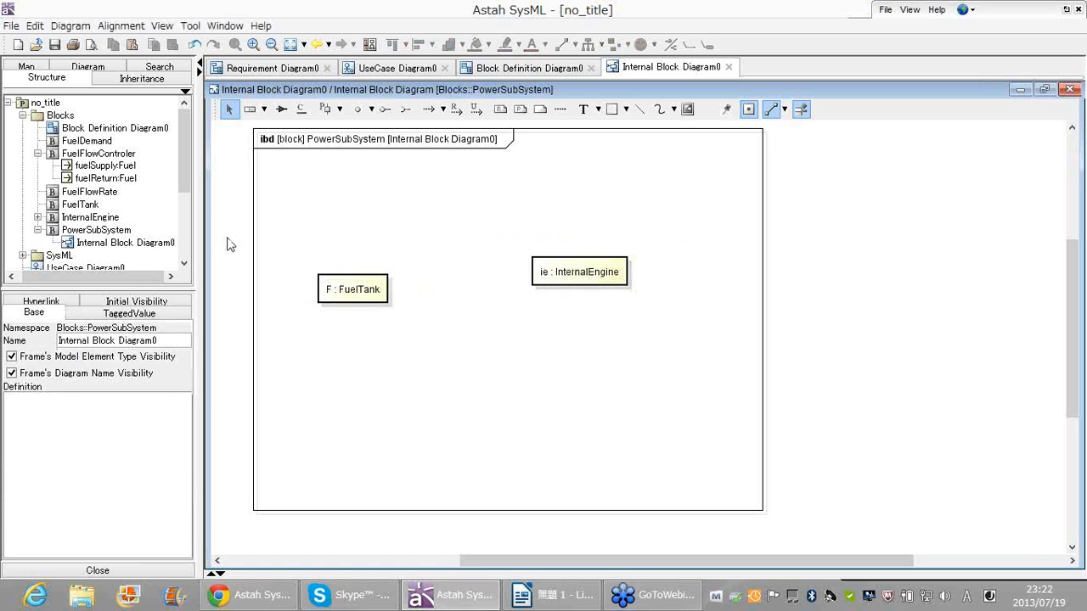
# Step: Locate the F part's FuelTank type reference in the structure tree
pyautogui.click(370, 298)
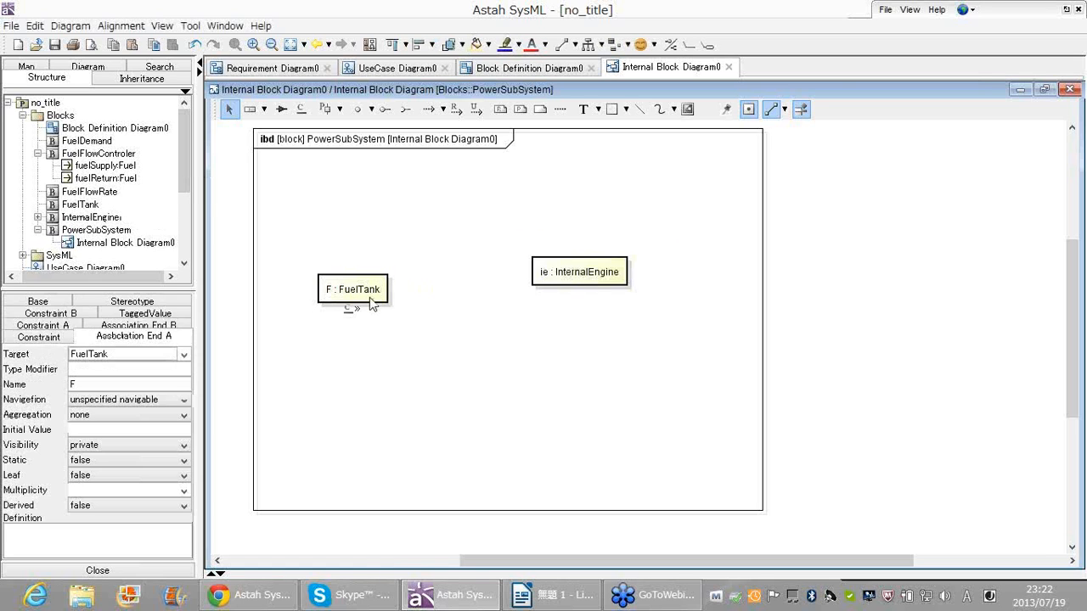
pyautogui.rightClick(370, 299)
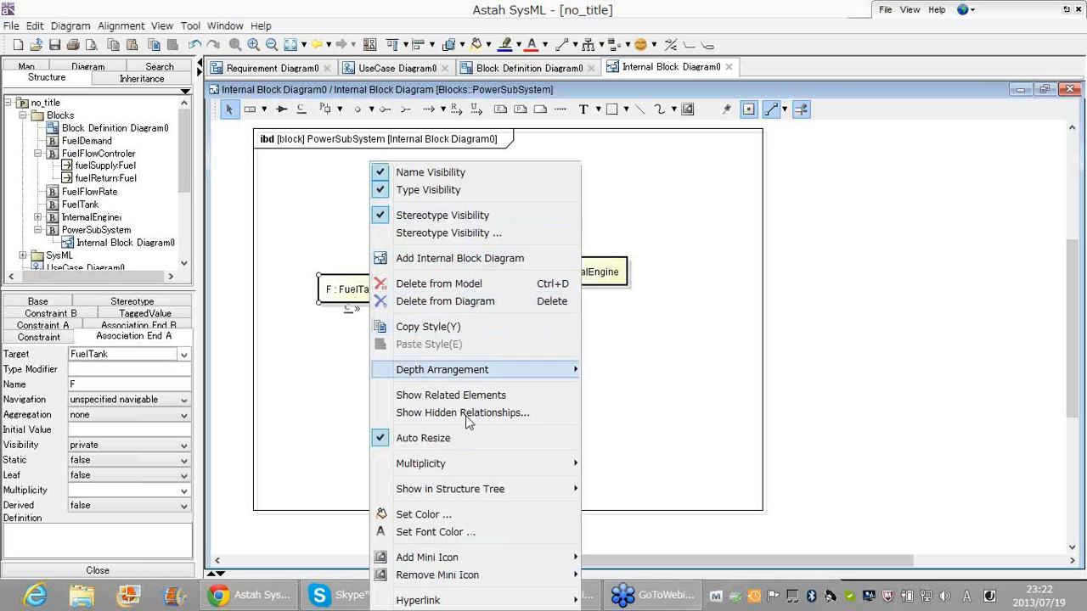
pyautogui.moveTo(525, 498)
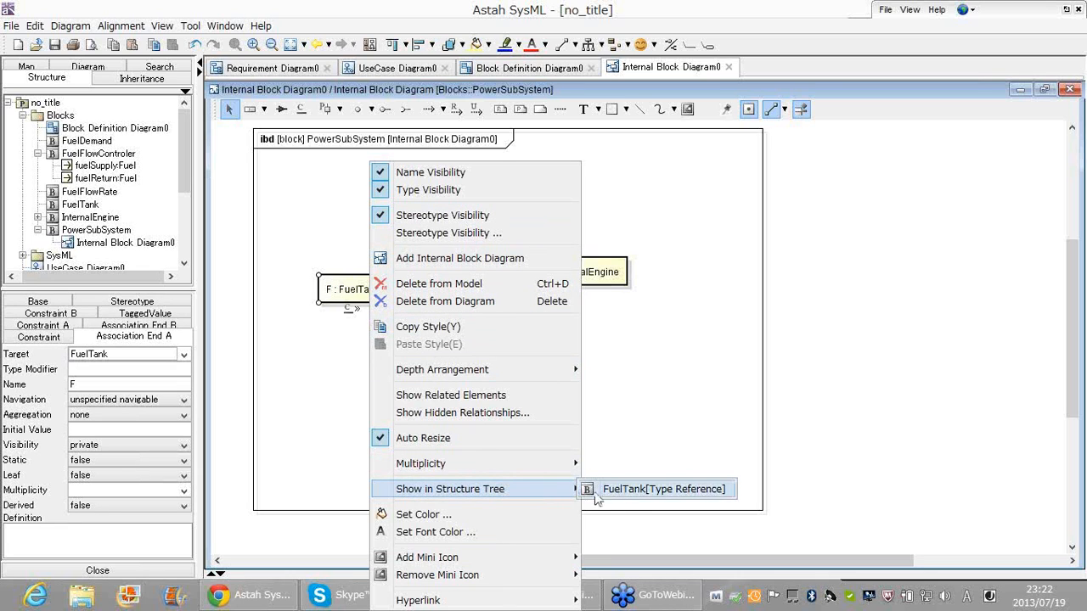
pyautogui.click(624, 499)
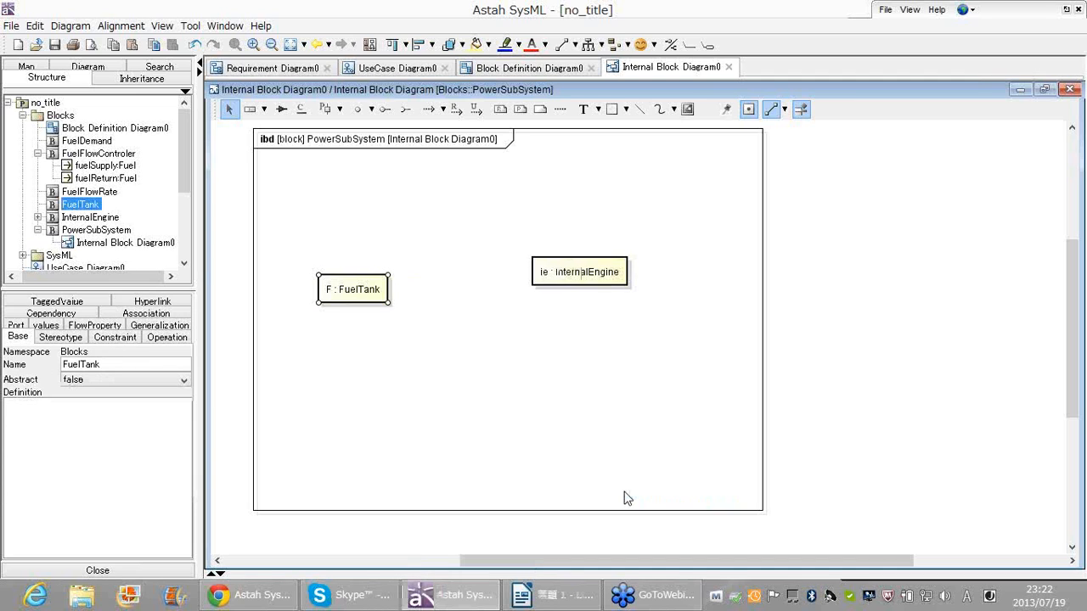
# Step: Rename the FuelTank part to ft and move it up and left, level with the InternalEngine part
pyautogui.doubleClick(331, 293)
pyautogui.click(331, 292)
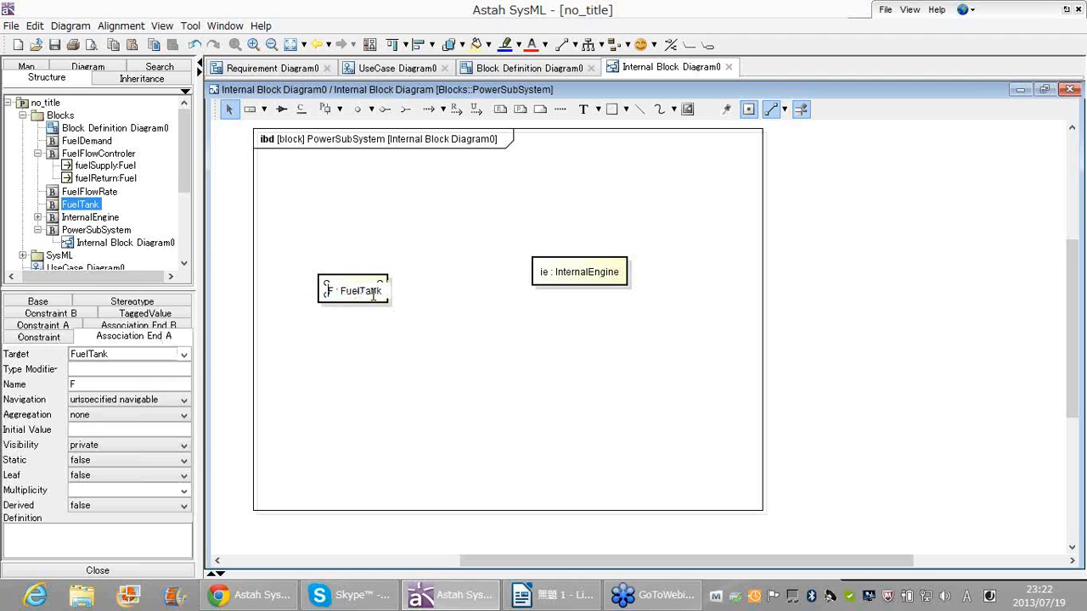
pyautogui.press('Delete')
pyautogui.write('ft')
pyautogui.press('Return')
pyautogui.click(396, 360)
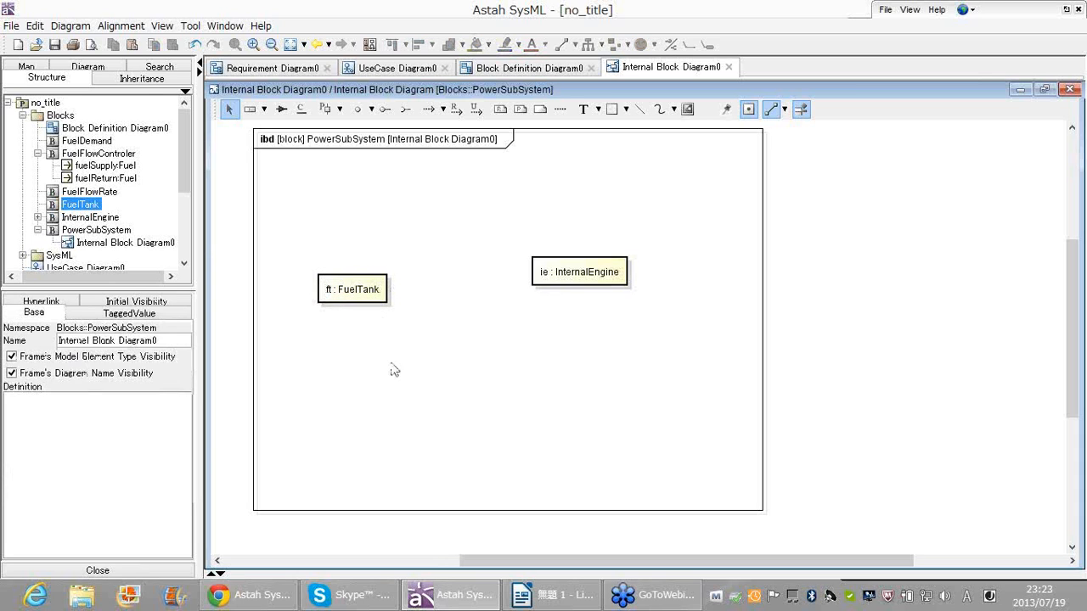
pyautogui.moveTo(356, 288); pyautogui.dragTo(343, 270)
pyautogui.click(405, 345)
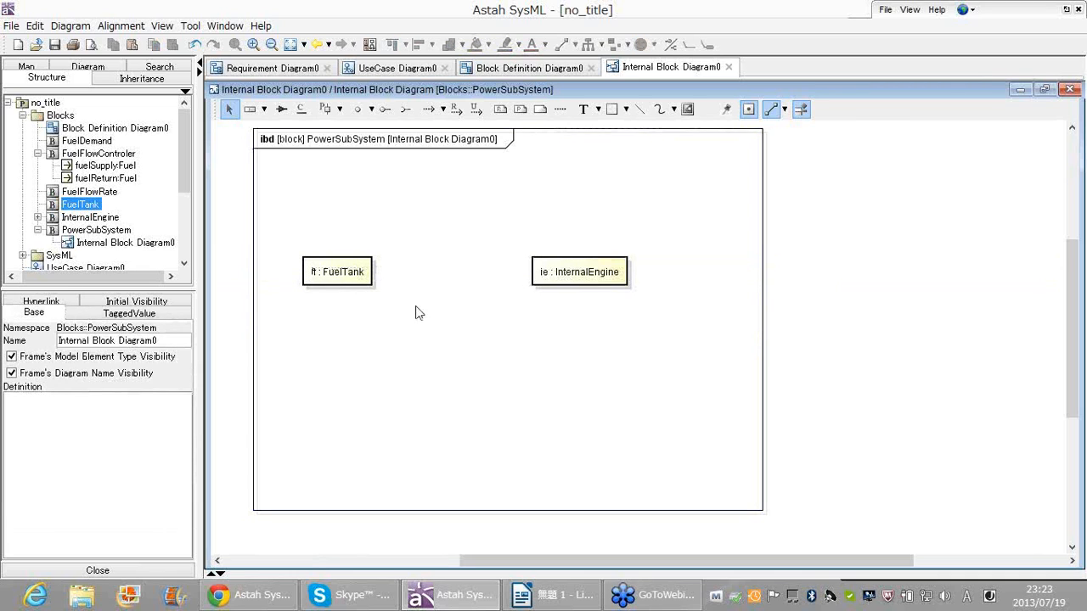
# Step: Draw an item flow from the ft : FuelTank part to the ie : InternalEngine part
pyautogui.click(280, 111)
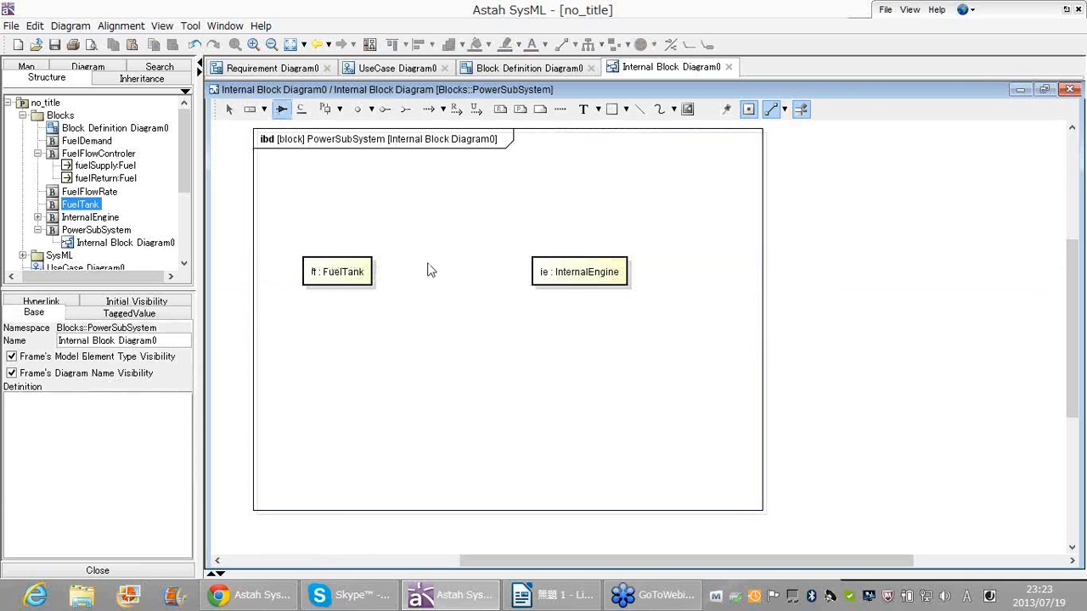
pyautogui.moveTo(388, 276); pyautogui.dragTo(550, 286)
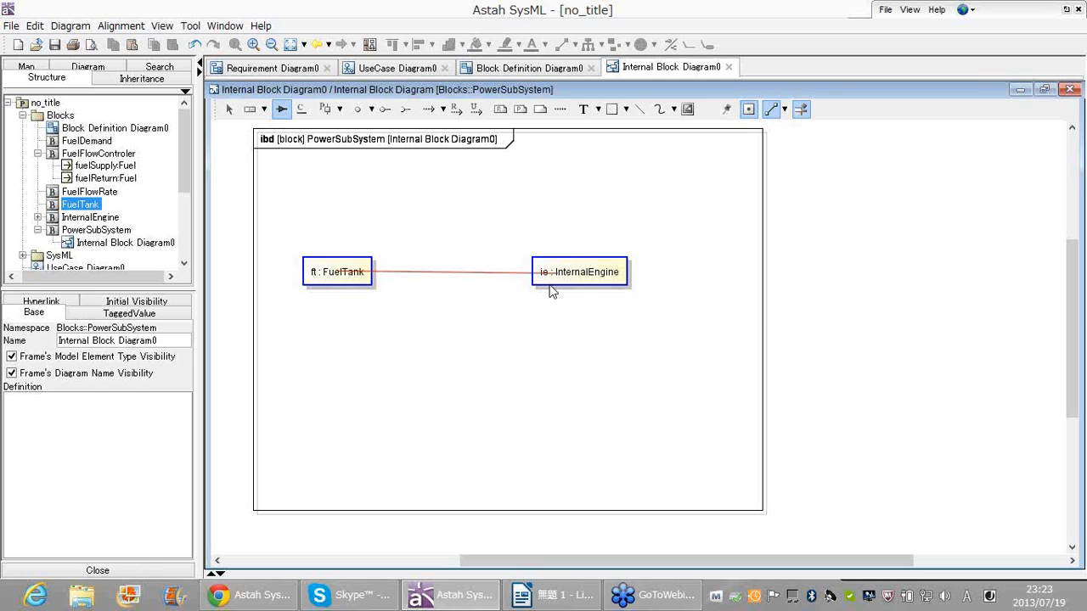
pyautogui.moveTo(550, 291); pyautogui.dragTo(552, 289)
pyautogui.click(458, 302)
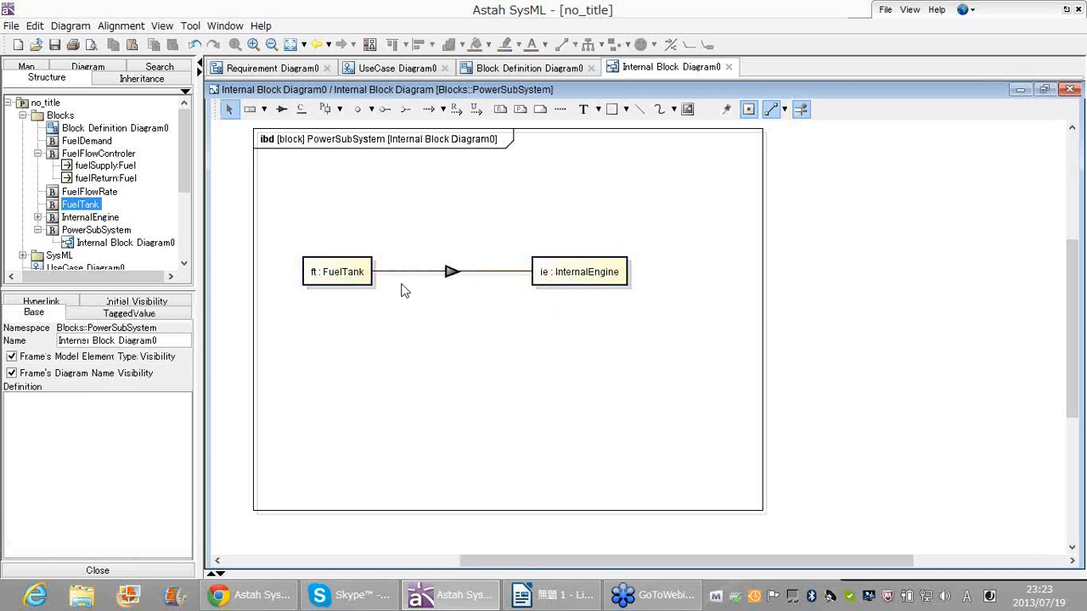
# Step: Add Fuel as the item conveyed by the item flow and place its label just below the arrow
pyautogui.click(449, 272)
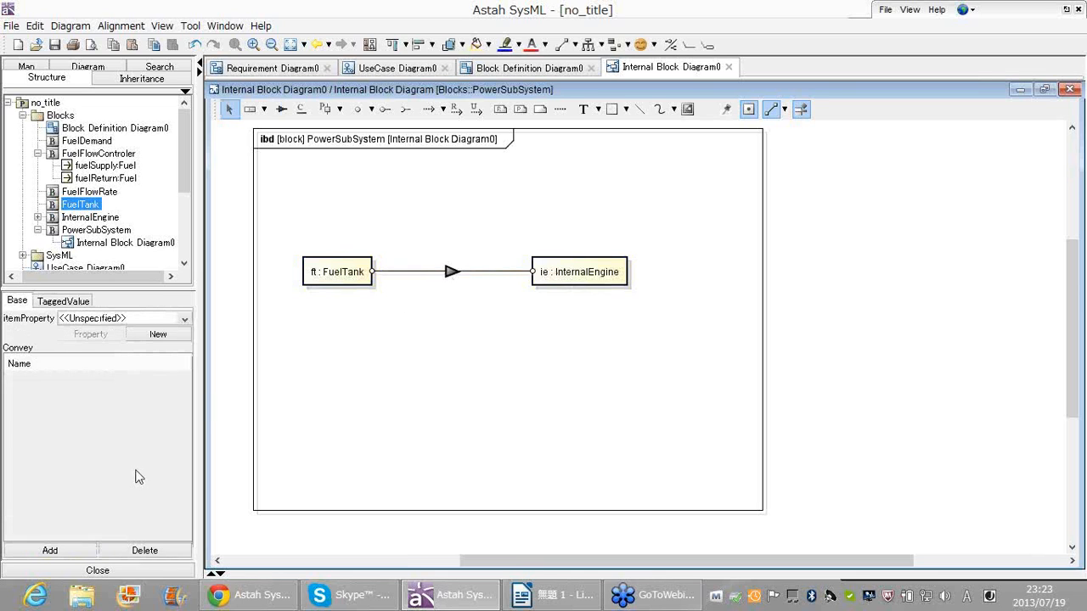
pyautogui.click(80, 551)
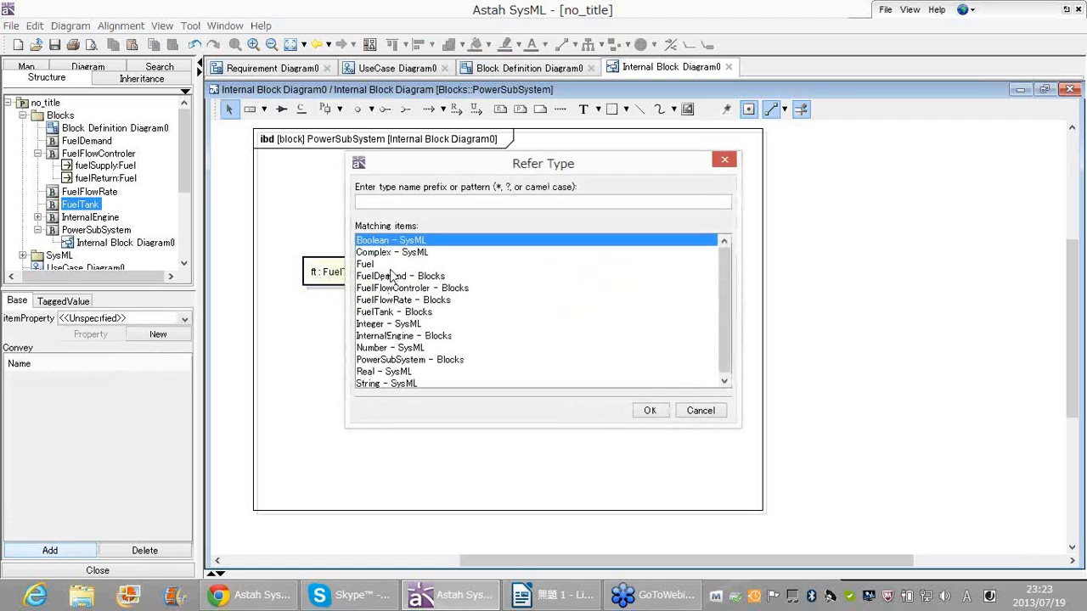
pyautogui.write('fue')
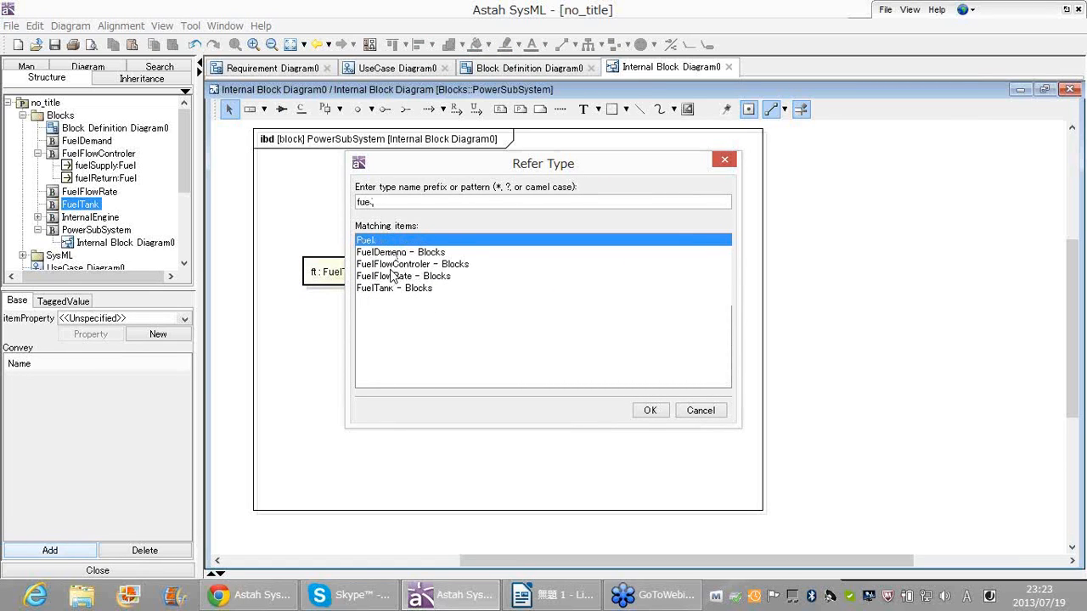
pyautogui.write('l')
pyautogui.click(643, 411)
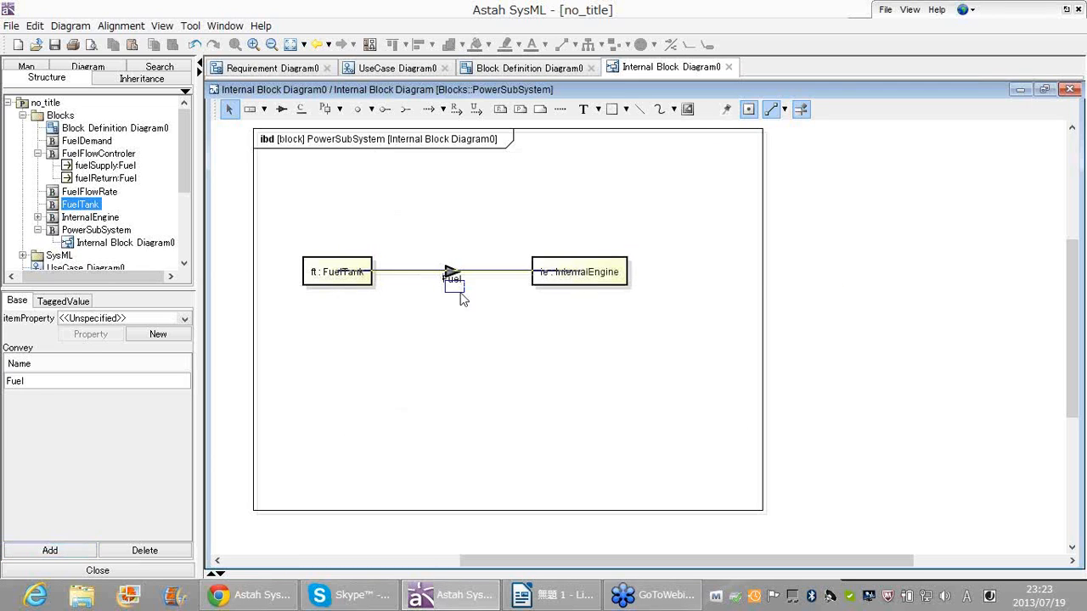
pyautogui.click(518, 334)
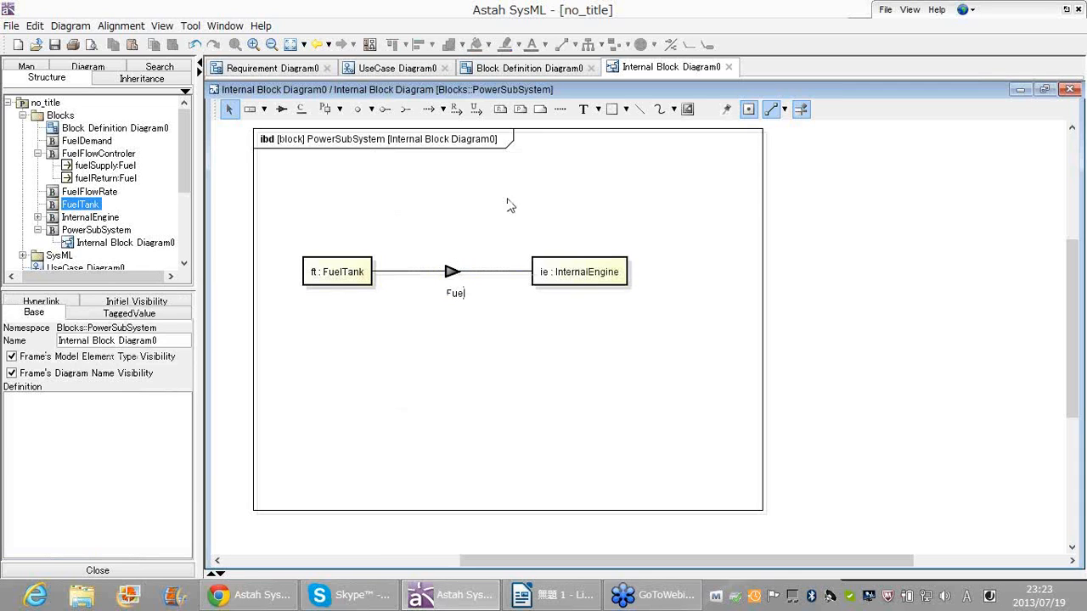
# Step: In Block Definition Diagram0, move the PowerSubSystem block slightly up towards the frame's title
pyautogui.click(520, 73)
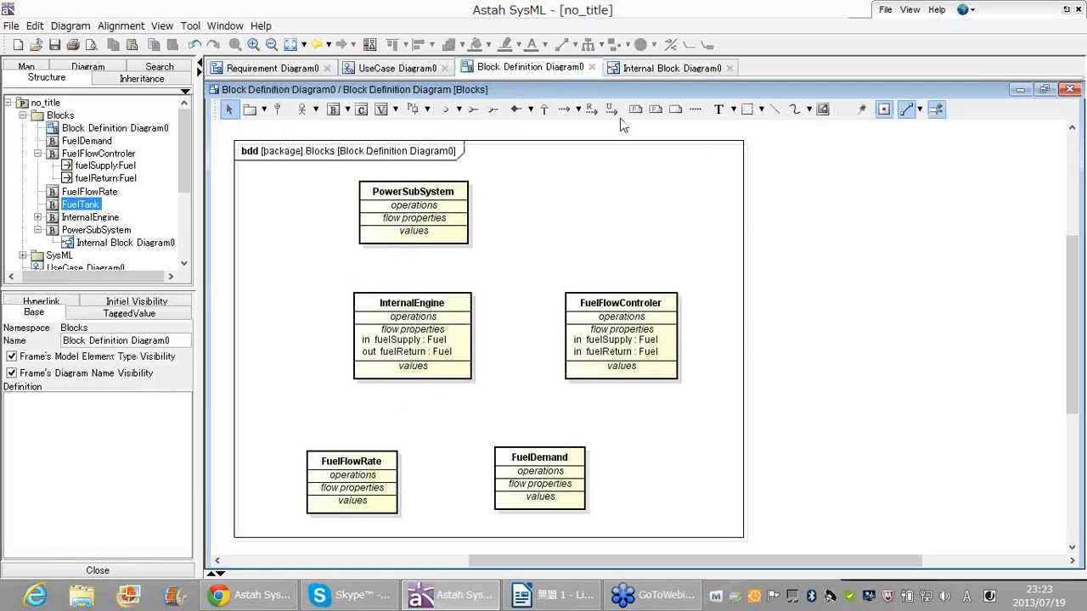
pyautogui.moveTo(433, 217); pyautogui.dragTo(428, 208)
pyautogui.click(495, 229)
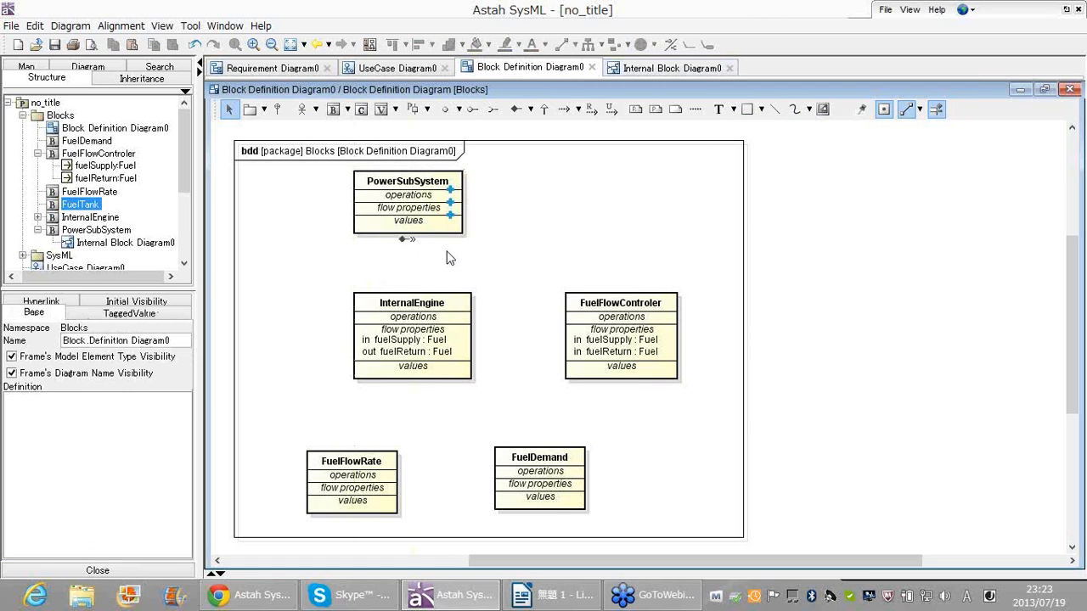
# Step: Compare the parts in the internal block diagram with the PowerSubSystem and InternalEngine blocks in the block definition diagram
pyautogui.moveTo(416, 204)
pyautogui.click(636, 68)
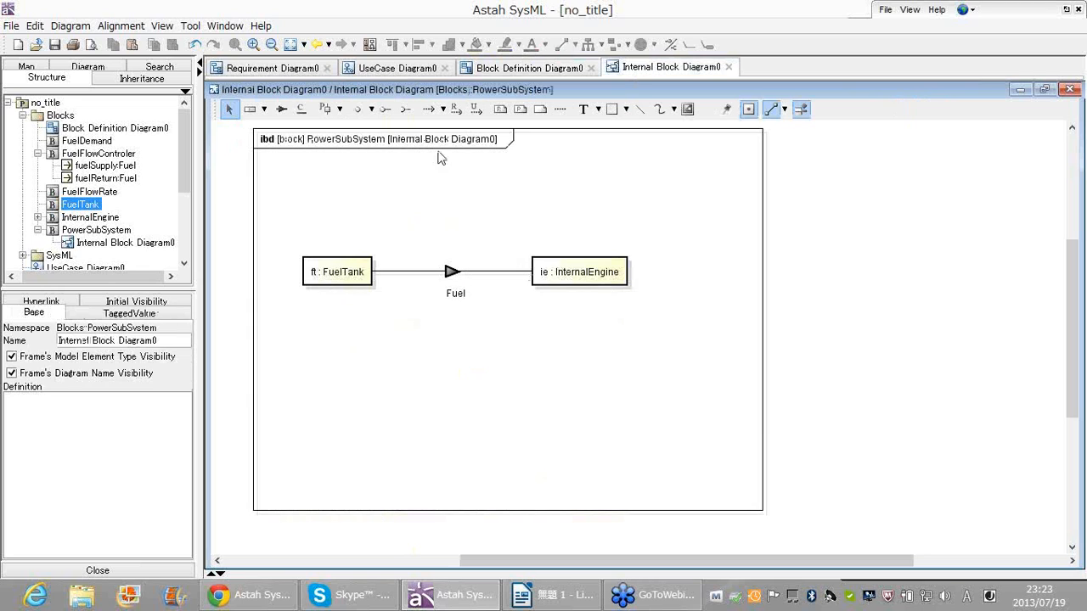
pyautogui.click(560, 291)
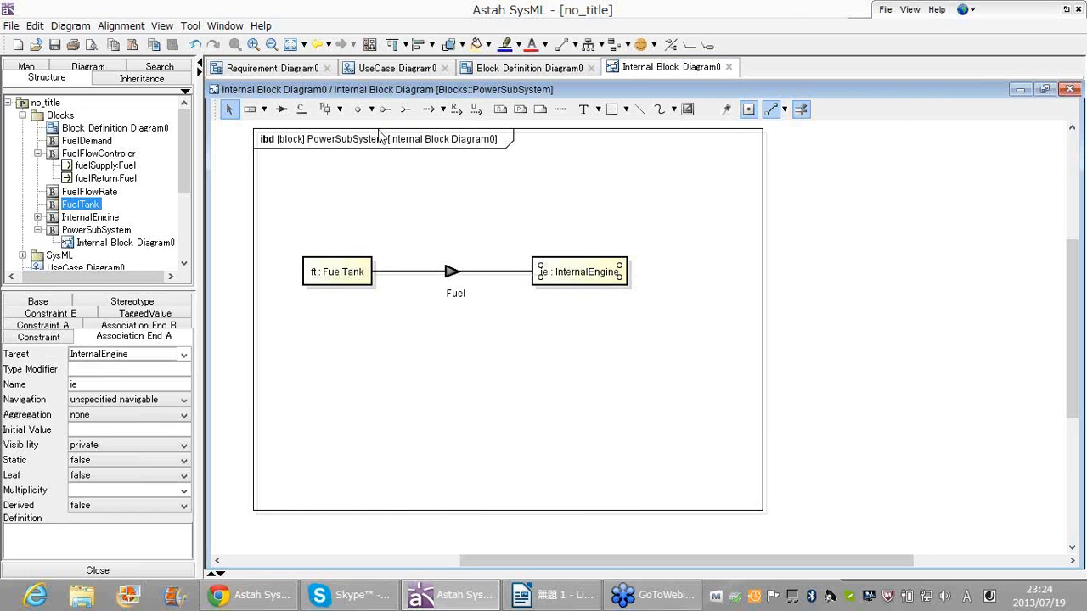
pyautogui.click(525, 70)
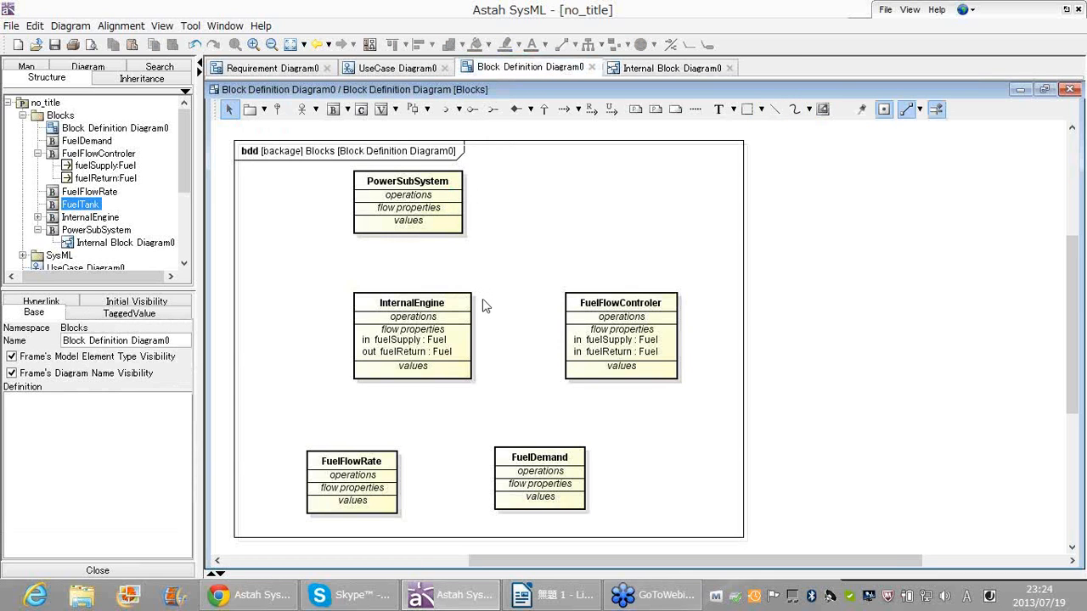
pyautogui.click(427, 231)
pyautogui.click(448, 312)
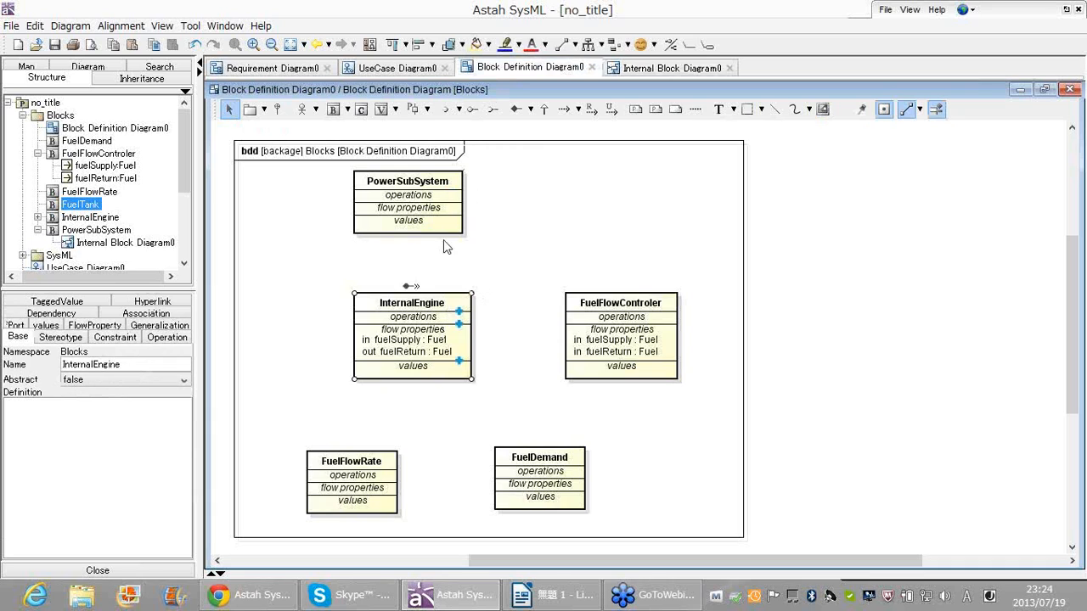
pyautogui.click(442, 231)
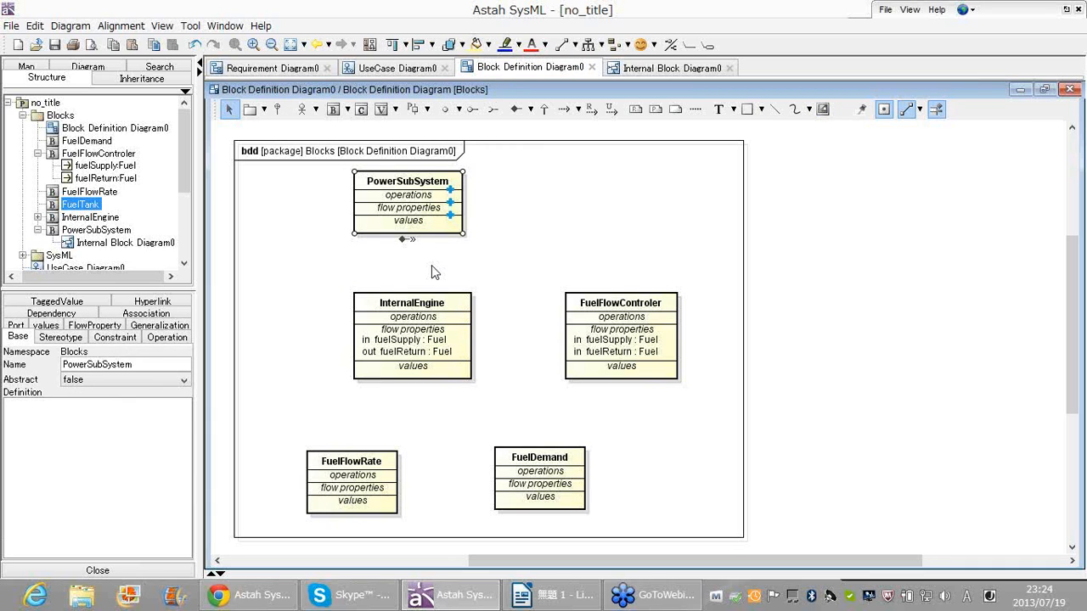
pyautogui.click(440, 339)
pyautogui.click(509, 267)
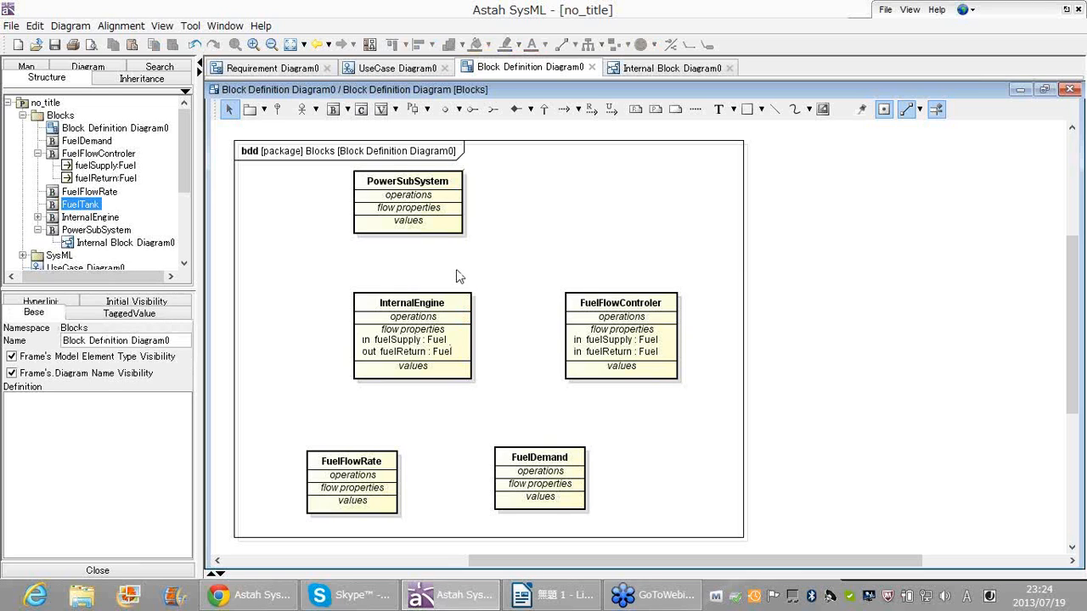
# Step: Show the PowerSubSystem block's hidden associations to InternalEngine and FuelTank in the block definition diagram
pyautogui.rightClick(437, 231)
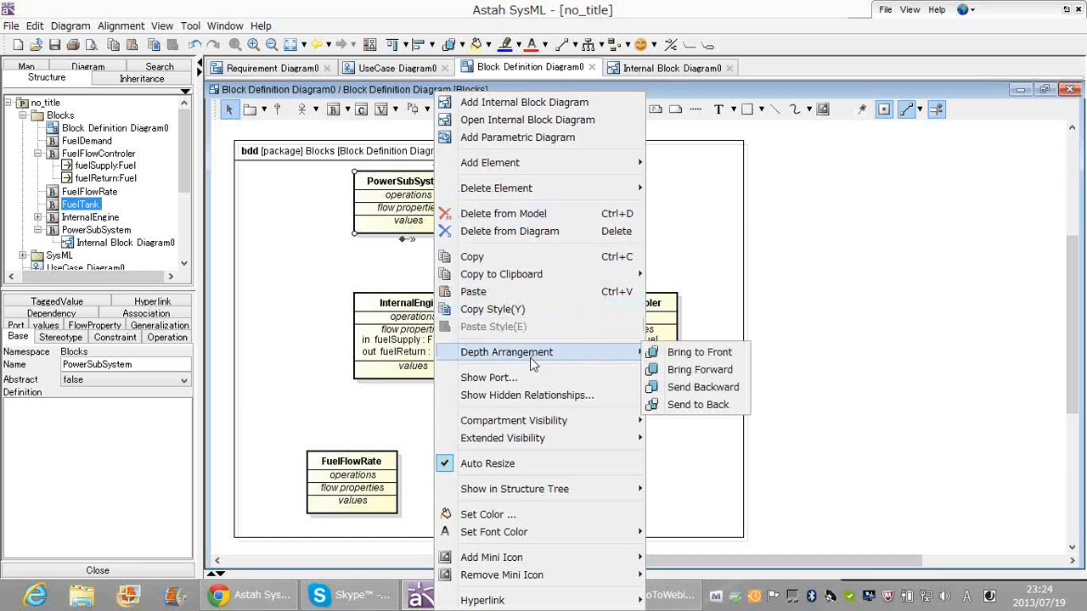
pyautogui.click(538, 395)
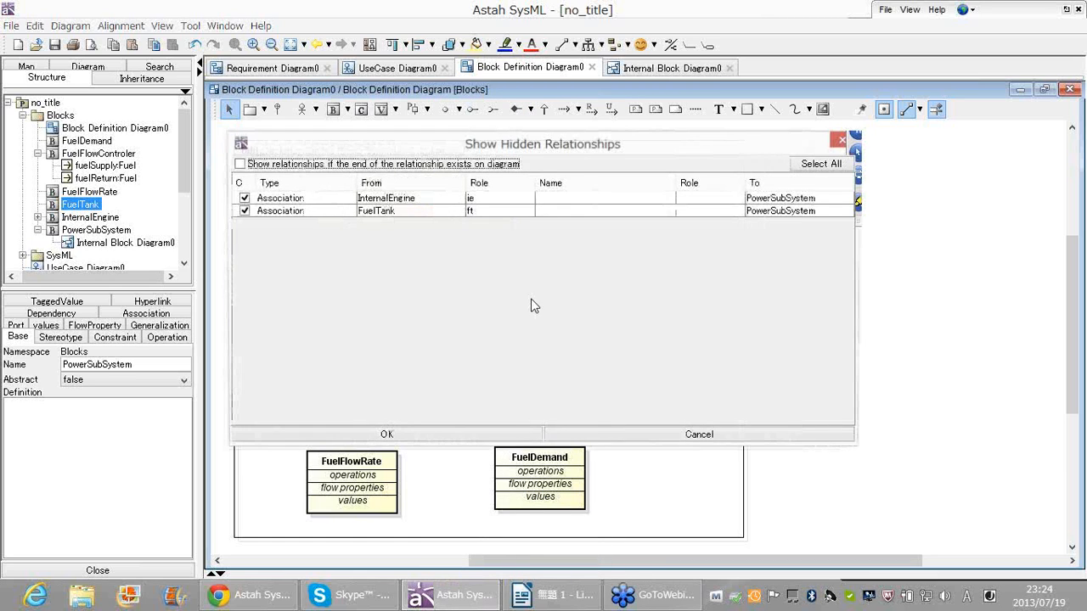
pyautogui.moveTo(548, 151); pyautogui.dragTo(555, 278)
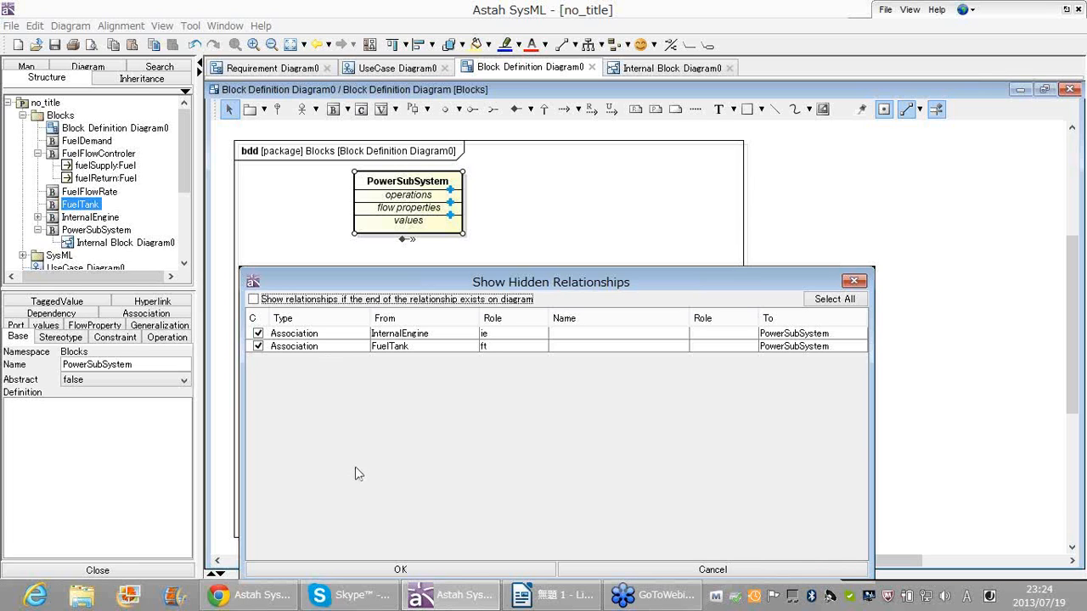
pyautogui.click(396, 572)
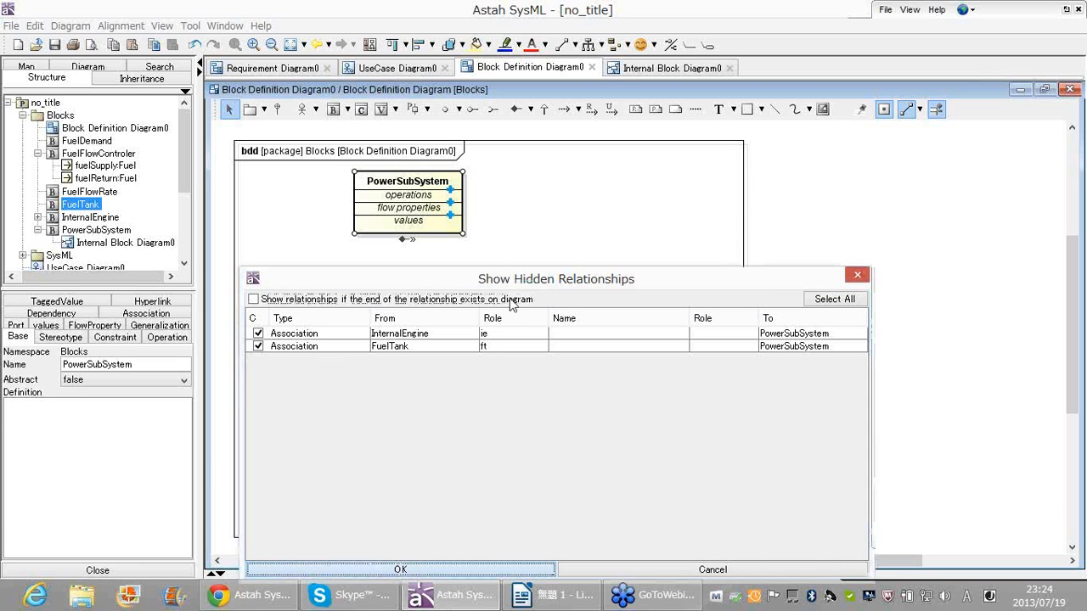
# Step: Arrange the FuelTank block to the right of PowerSubSystem, align PowerSubSystem above InternalEngine, and lower the ie role label slightly
pyautogui.moveTo(544, 201); pyautogui.dragTo(590, 201)
pyautogui.moveTo(447, 215); pyautogui.dragTo(450, 217)
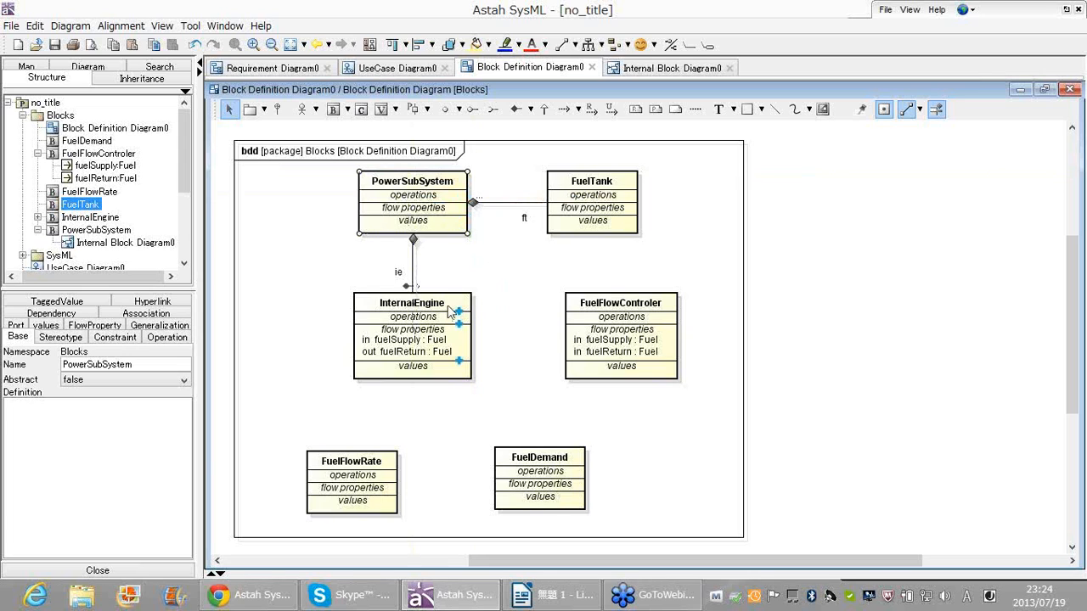
pyautogui.moveTo(398, 273); pyautogui.dragTo(399, 281)
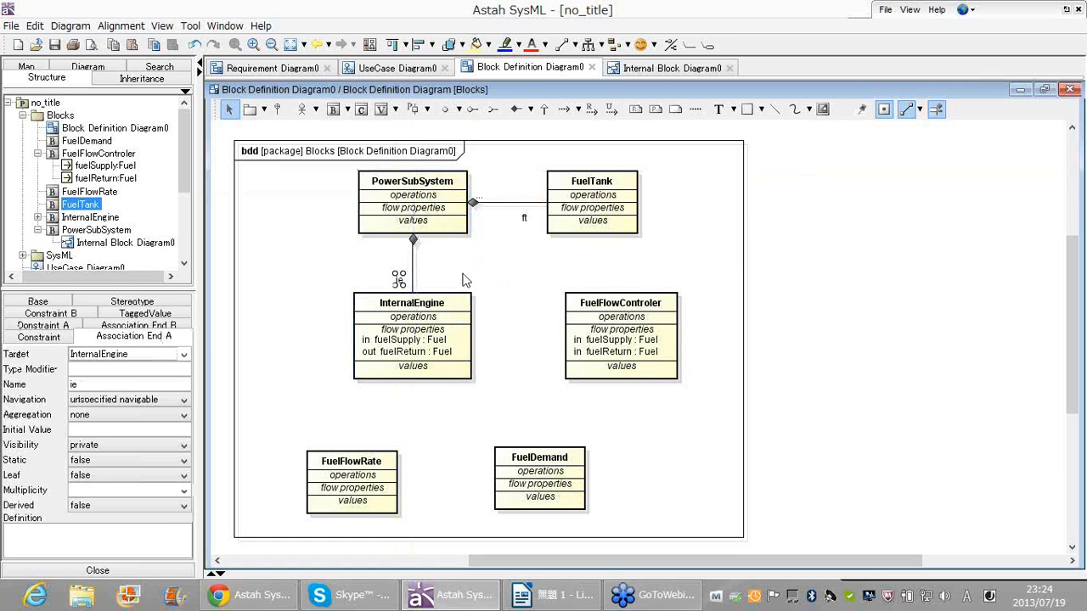
# Step: Examine the ie part typed by InternalEngine in the PowerSubSystem internal block diagram
pyautogui.click(464, 274)
pyautogui.click(643, 69)
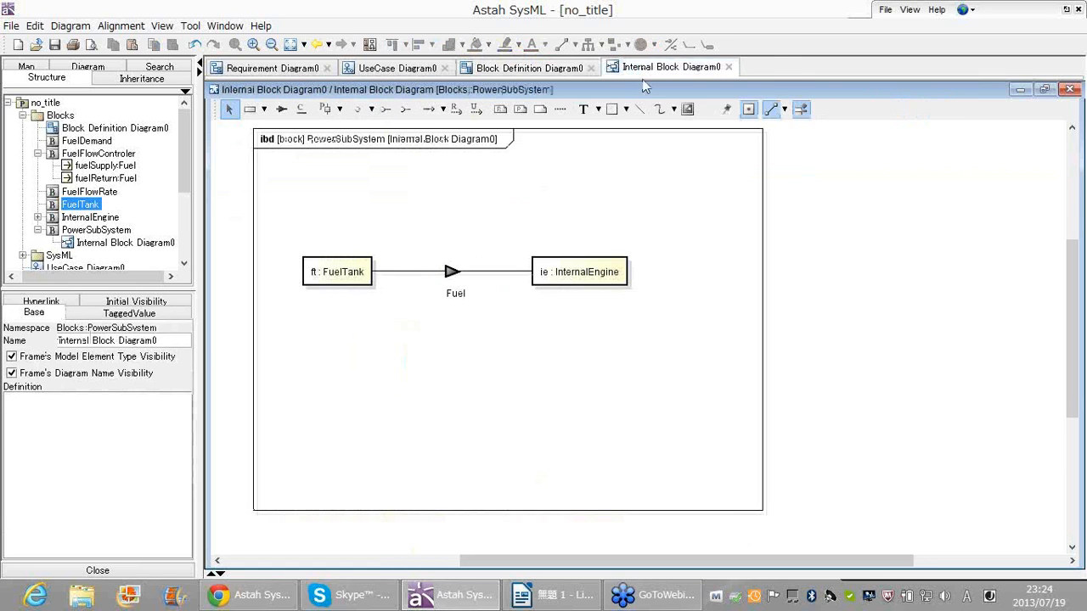
pyautogui.click(546, 275)
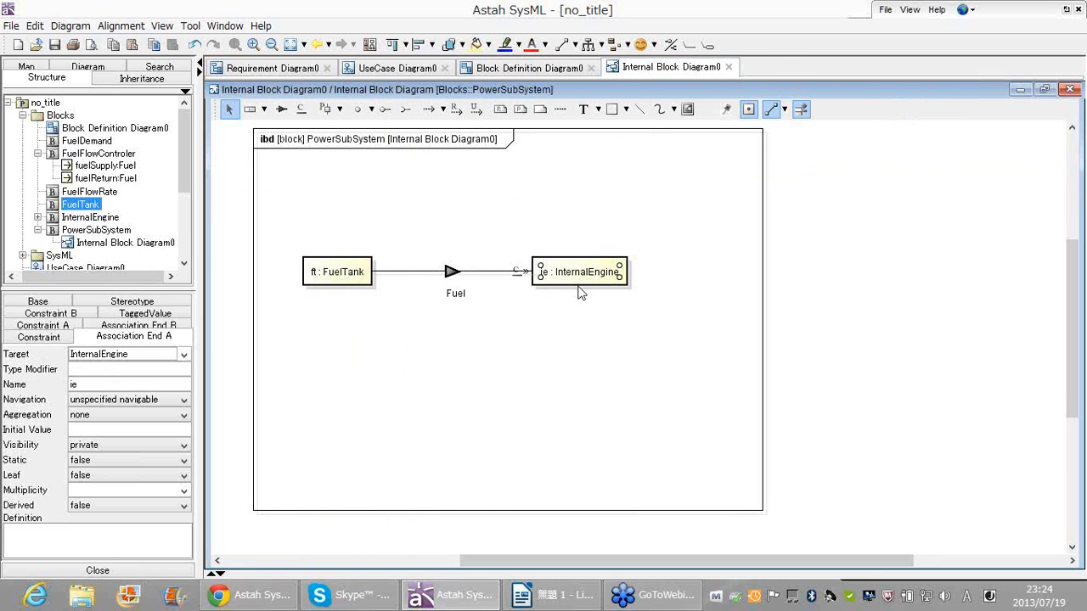
# Step: Add a parametric diagram to the PowerSubSystem block from Block Definition Diagram0
pyautogui.click(523, 69)
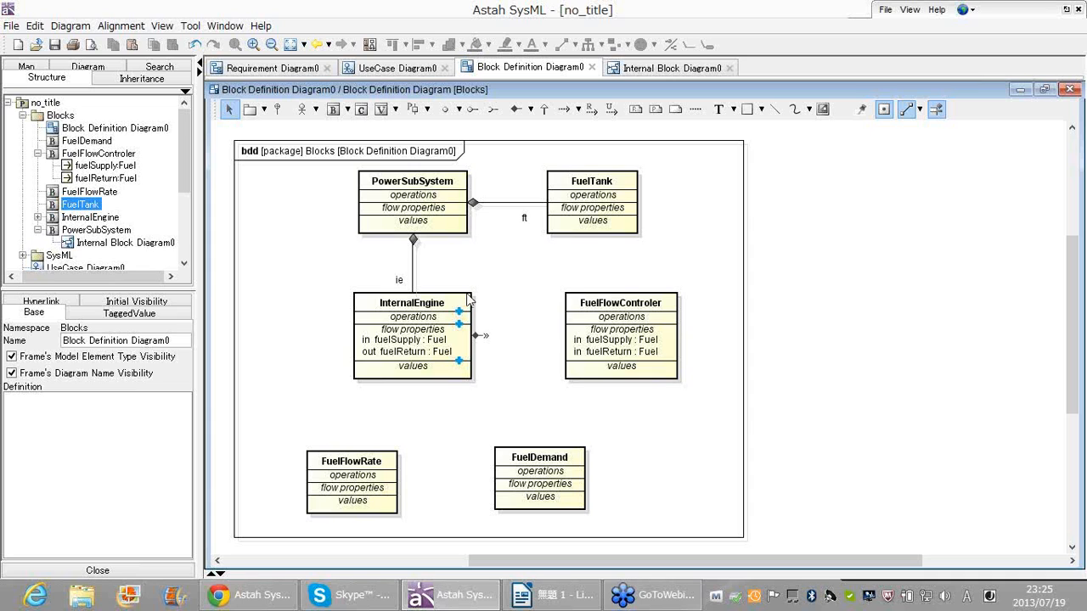
pyautogui.rightClick(447, 212)
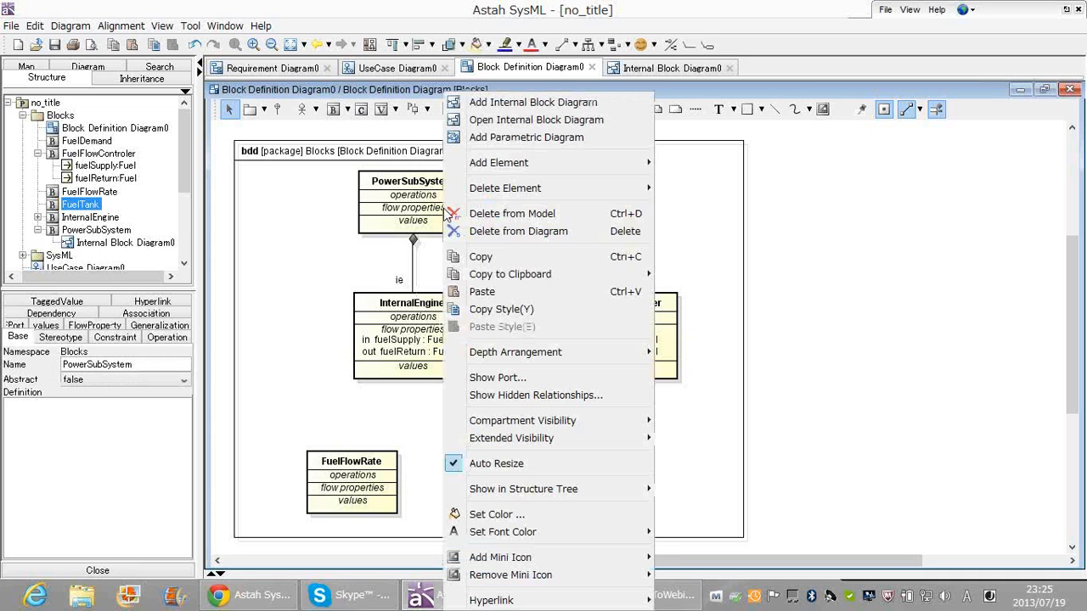
pyautogui.click(527, 137)
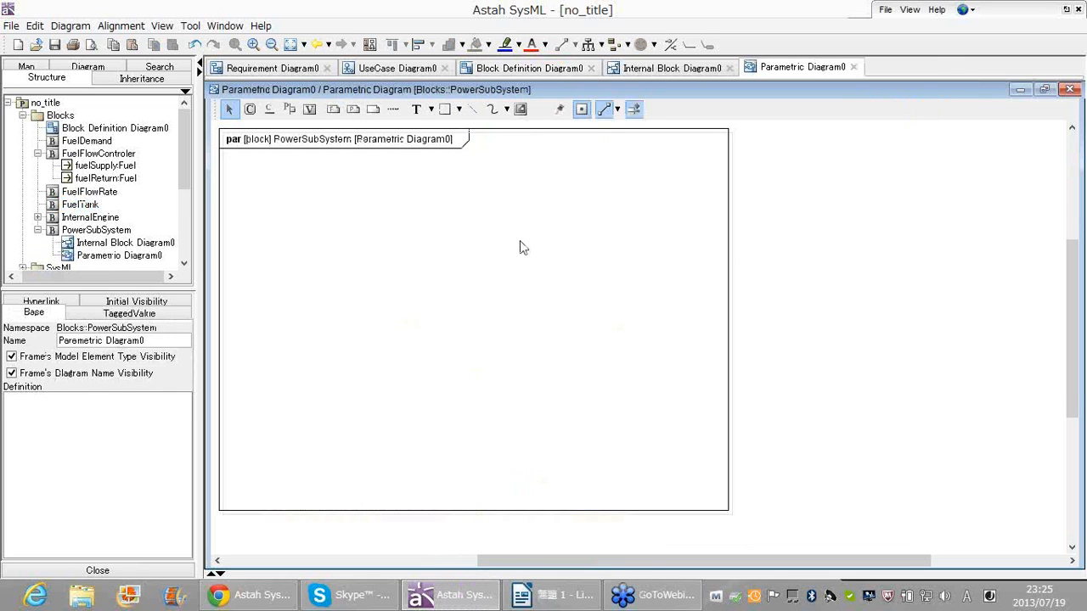
# Step: Place a new constraint property near the middle of the PowerSubSystem parametric diagram
pyautogui.moveTo(411, 226); pyautogui.dragTo(417, 225)
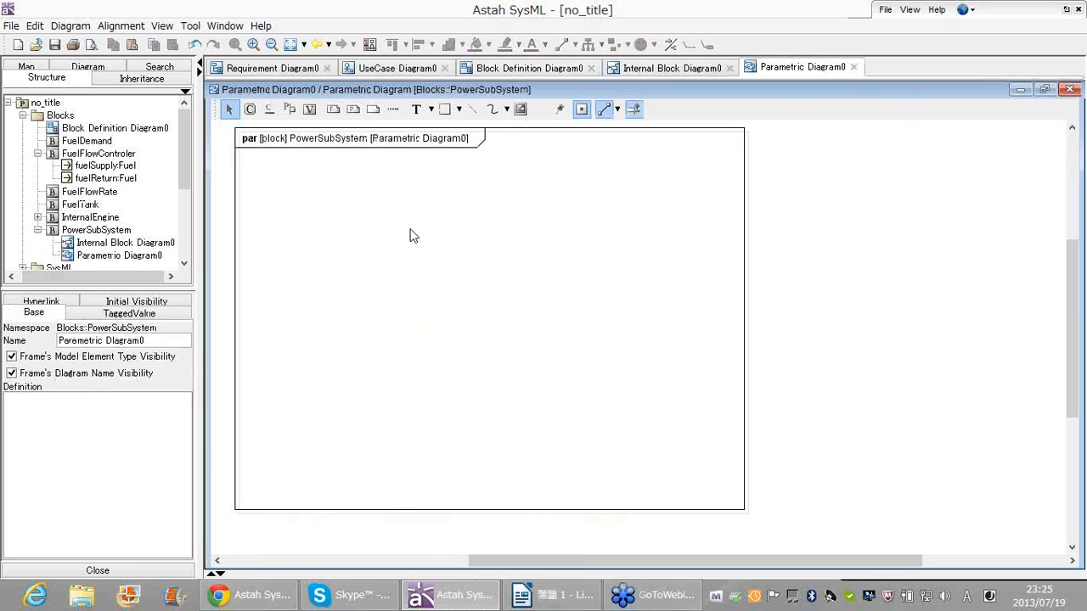
pyautogui.click(249, 108)
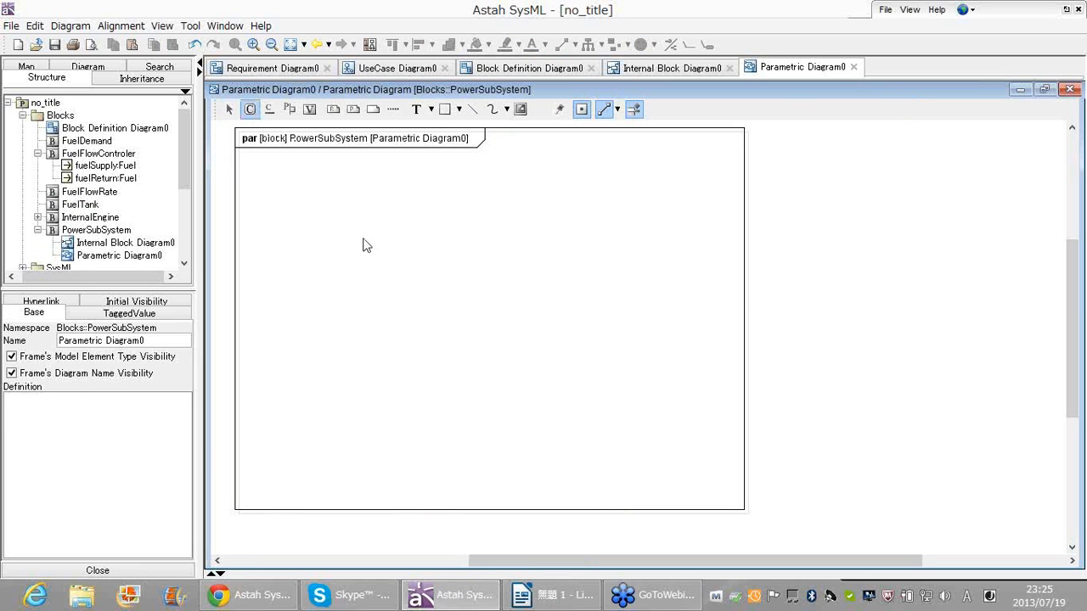
pyautogui.click(427, 266)
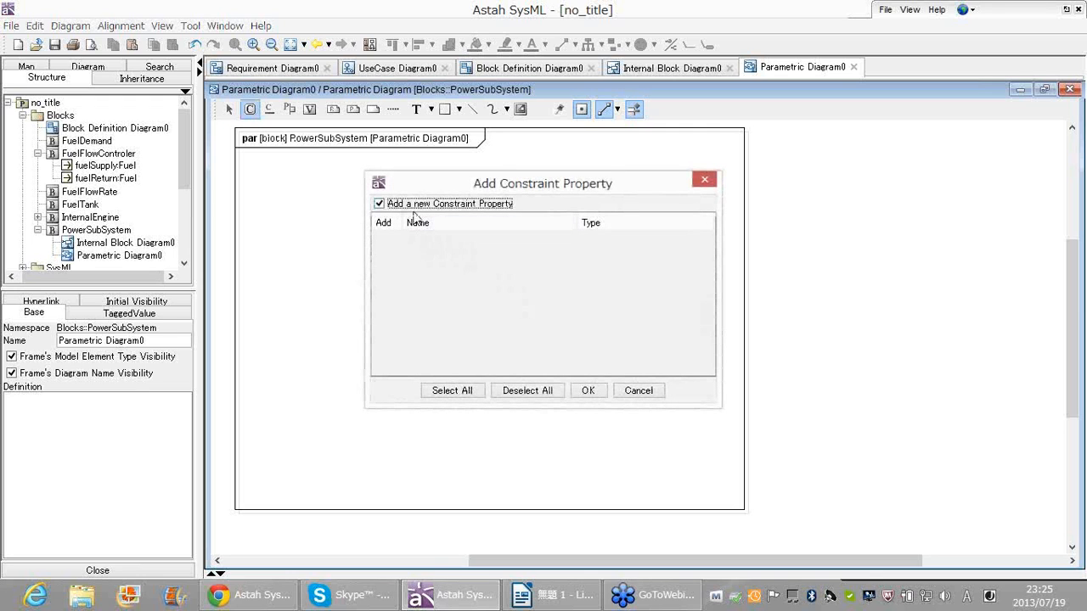
pyautogui.click(588, 391)
pyautogui.click(507, 318)
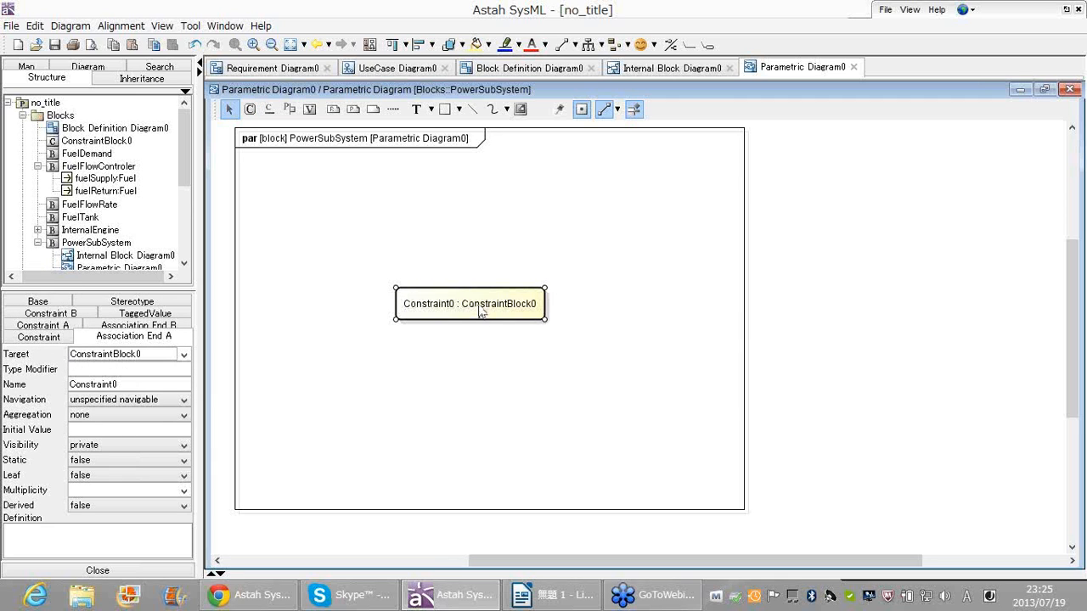
# Step: Change the constraint property's type to FuelFlowConstraint, creating it as a new constraint block
pyautogui.click(480, 308)
pyautogui.click(480, 308)
pyautogui.moveTo(463, 306); pyautogui.dragTo(544, 306)
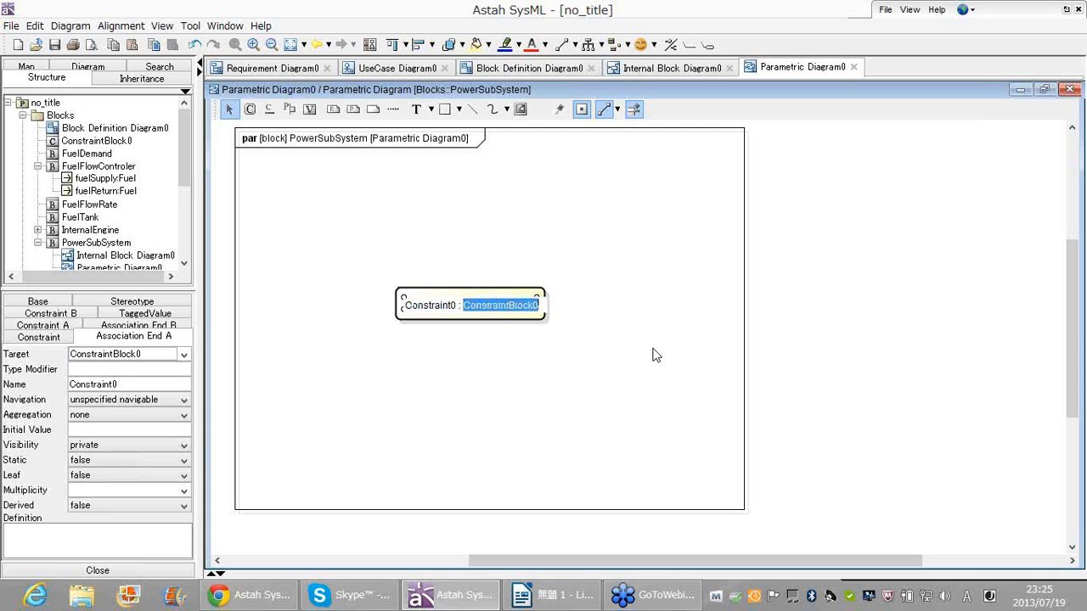
pyautogui.write('FuelF')
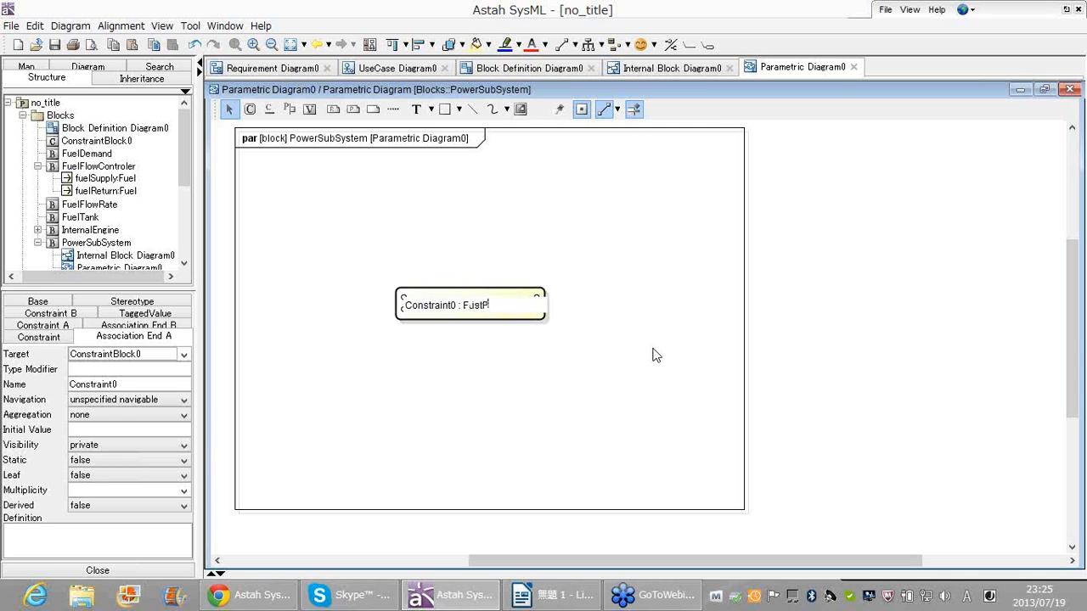
pyautogui.write('lowConstraint')
pyautogui.press('Return')
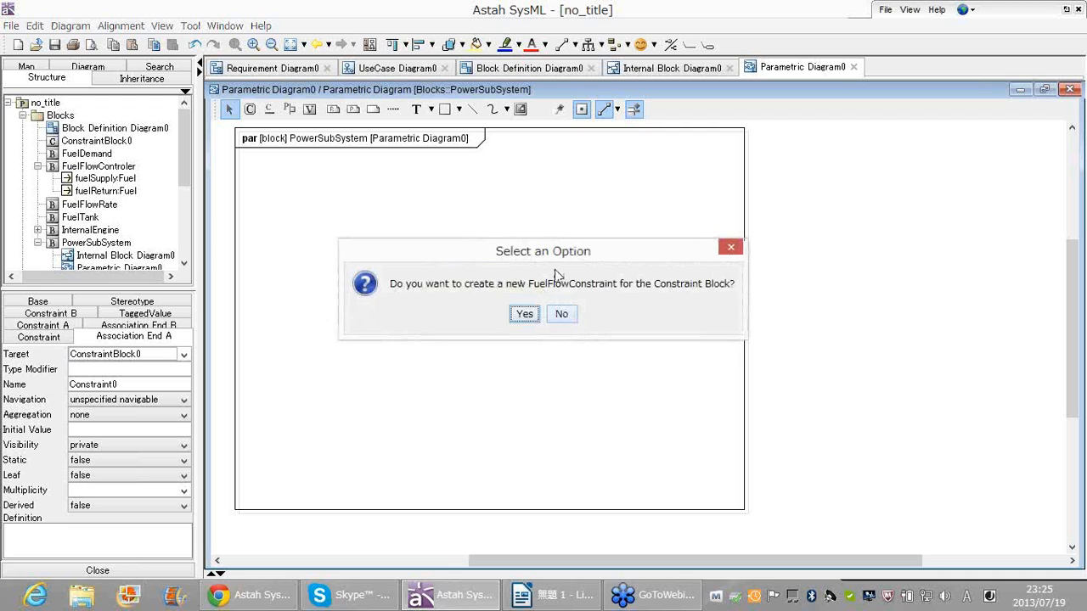
pyautogui.moveTo(558, 267); pyautogui.dragTo(556, 360)
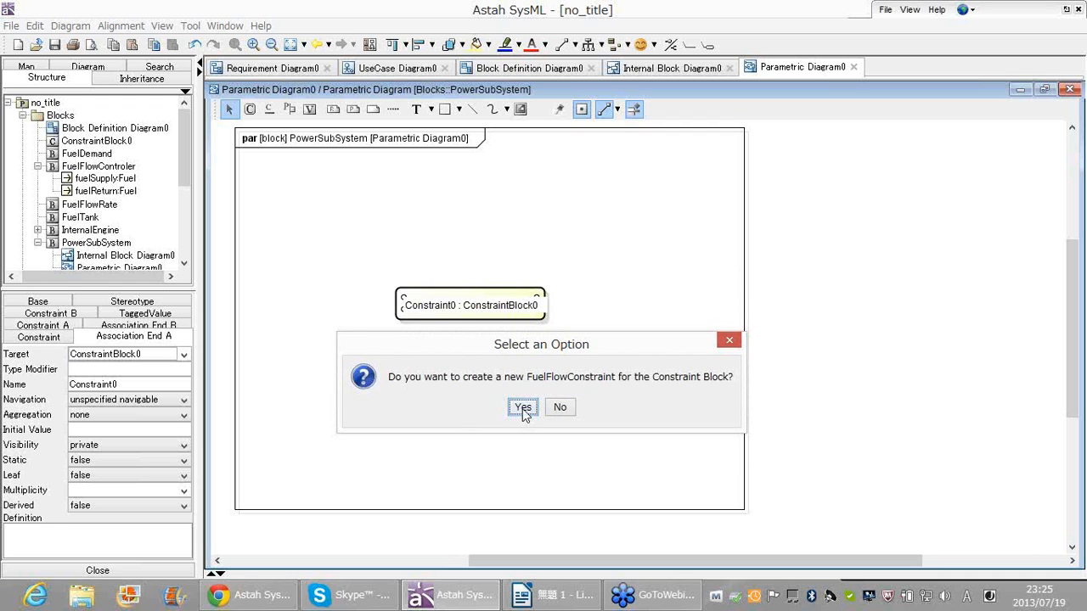
pyautogui.click(523, 409)
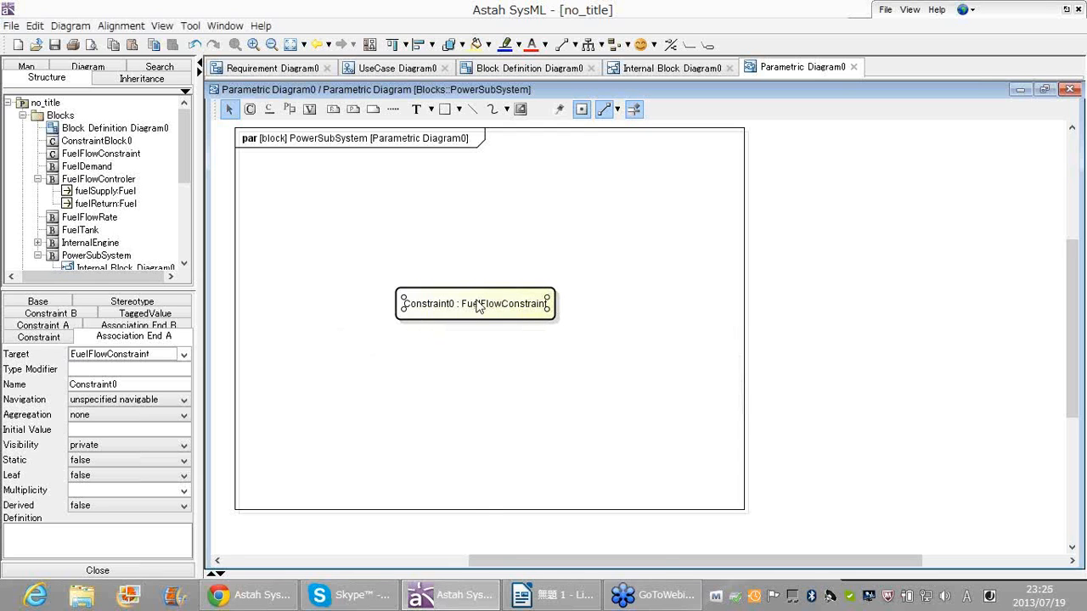
# Step: Locate the FuelFlowConstraint type in the structure tree and place it in Block Definition Diagram0, below and left of PowerSubSystem
pyautogui.rightClick(479, 307)
pyautogui.moveTo(624, 491)
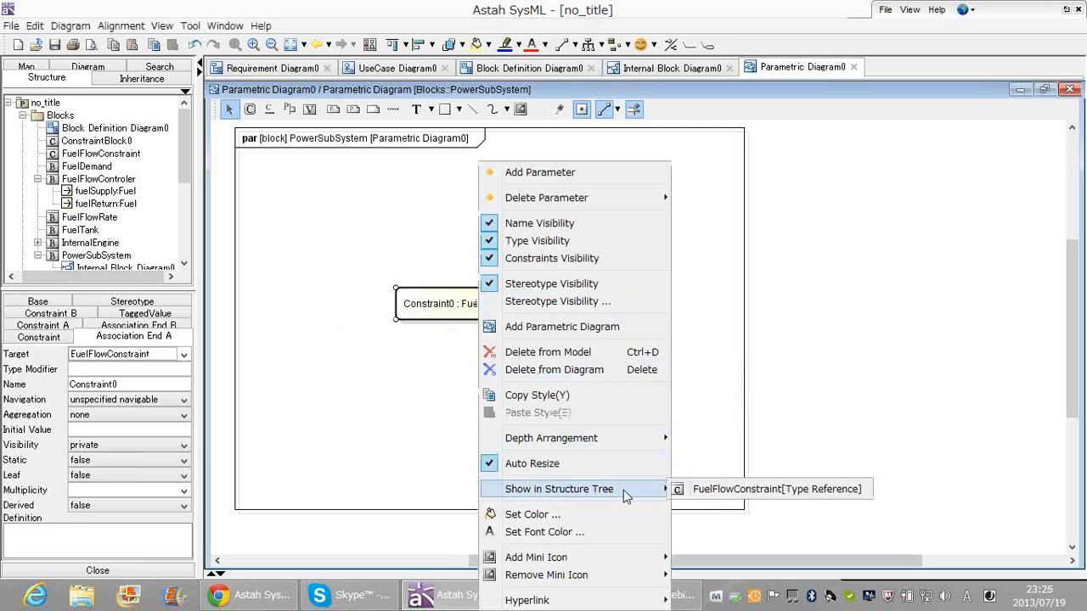
pyautogui.click(694, 491)
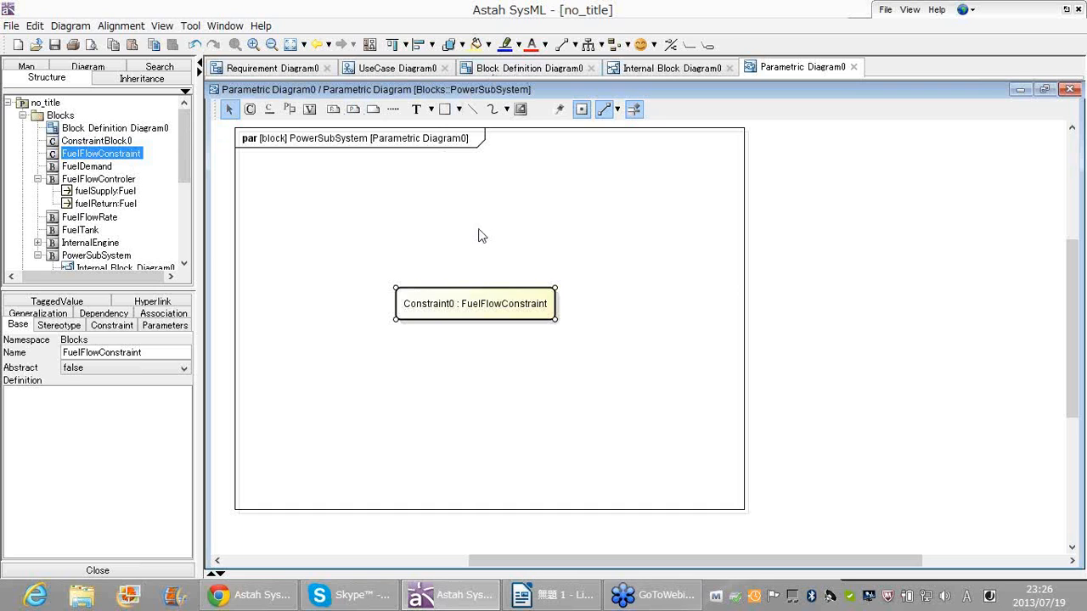
pyautogui.click(518, 70)
pyautogui.moveTo(118, 153); pyautogui.dragTo(271, 259)
pyautogui.click(289, 246)
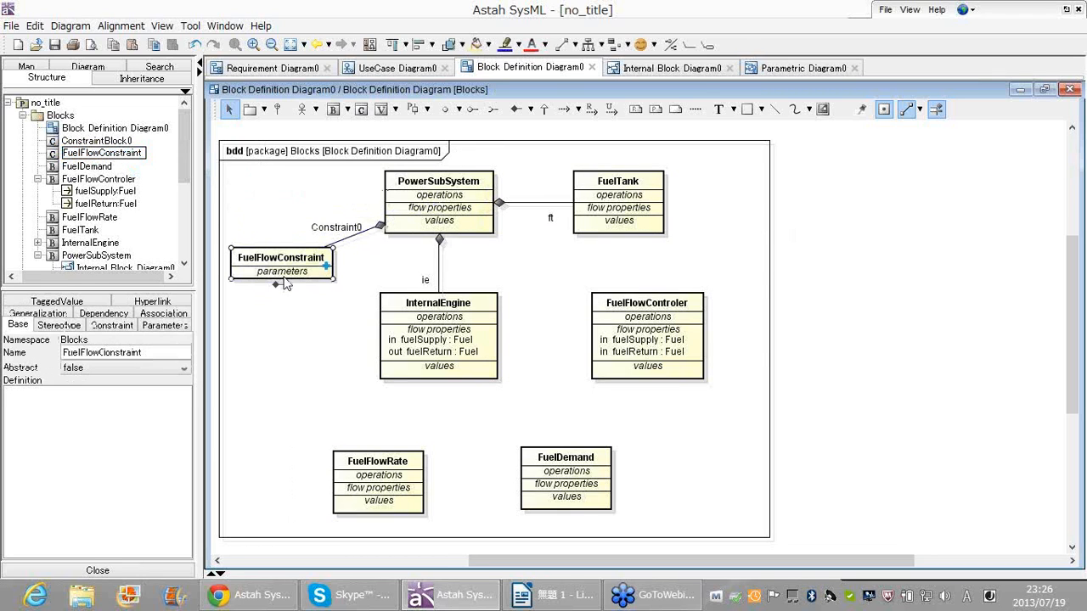
# Step: Move the FuelFlowConstraint block farther down and left from PowerSubSystem, and show its constraints compartment
pyautogui.moveTo(330, 302)
pyautogui.mouseDown()
pyautogui.moveTo(375, 285)
pyautogui.moveTo(322, 291)
pyautogui.mouseUp()
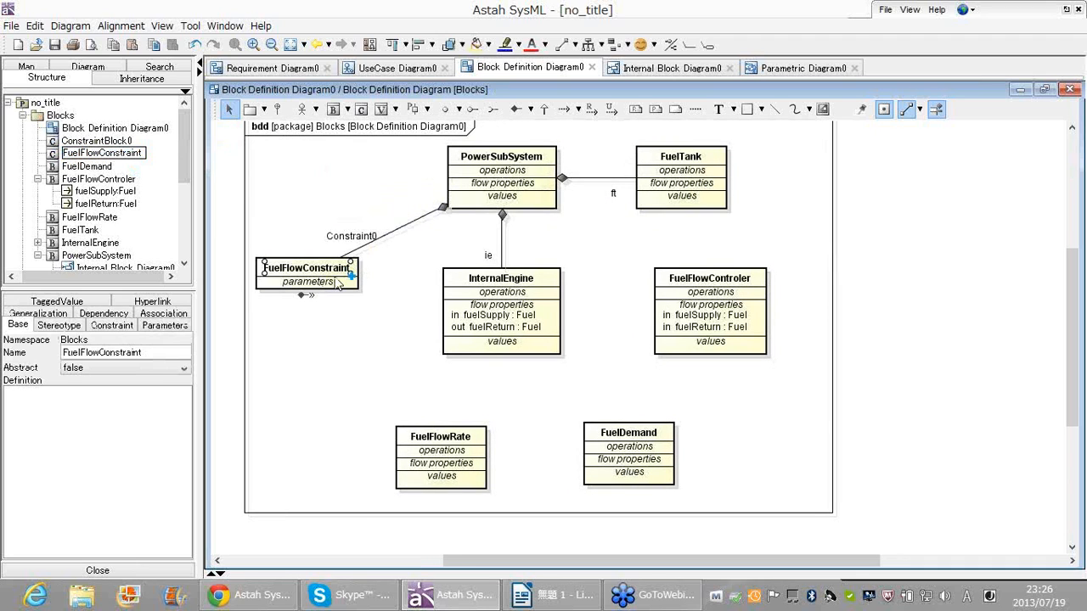
pyautogui.click(367, 325)
pyautogui.rightClick(332, 287)
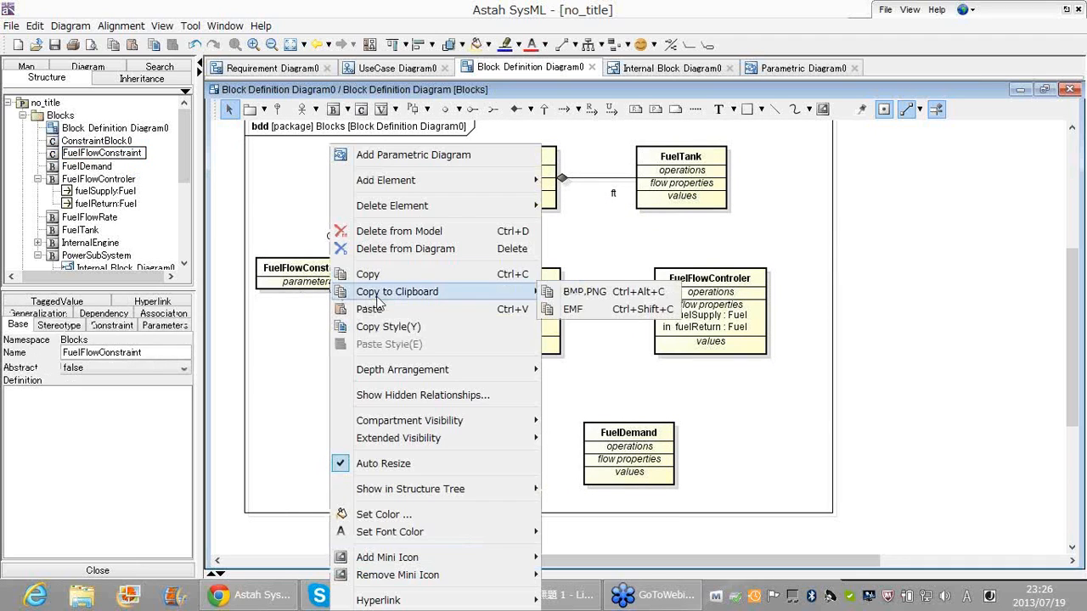
pyautogui.moveTo(450, 370)
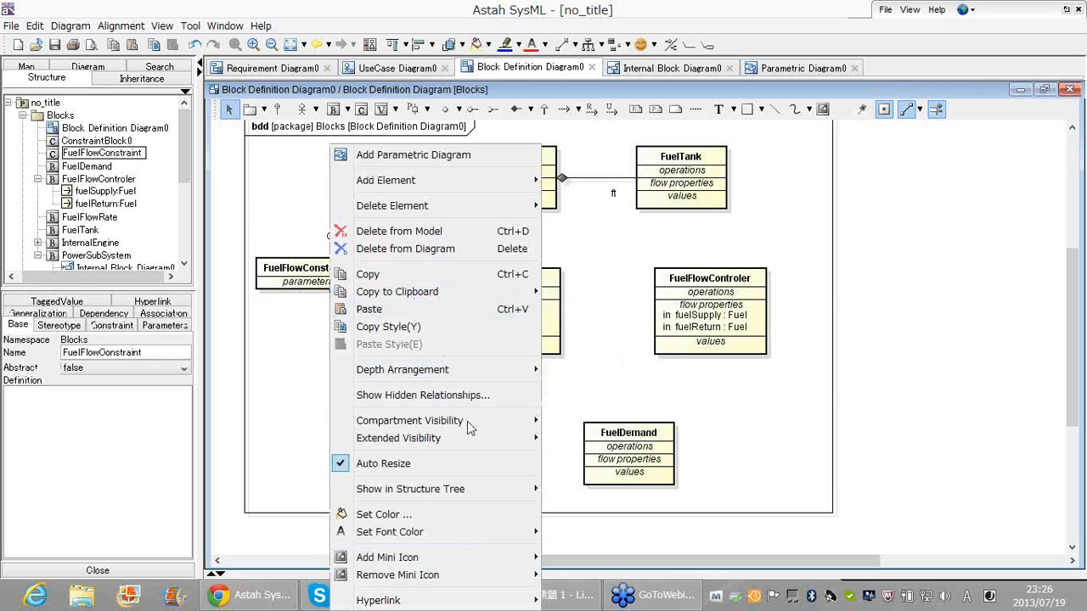
pyautogui.moveTo(468, 420)
pyautogui.click(550, 422)
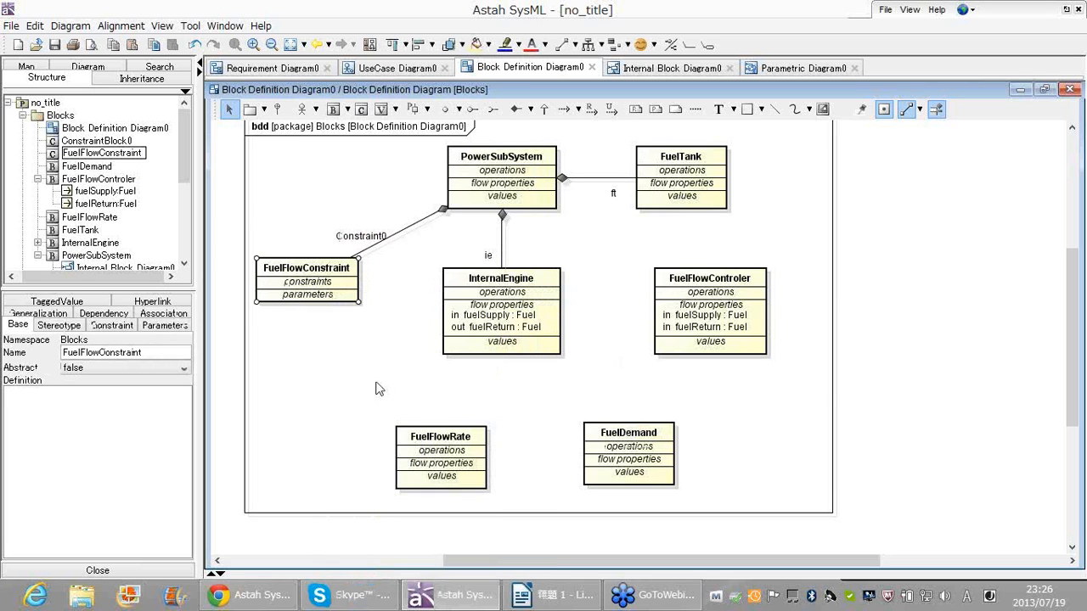